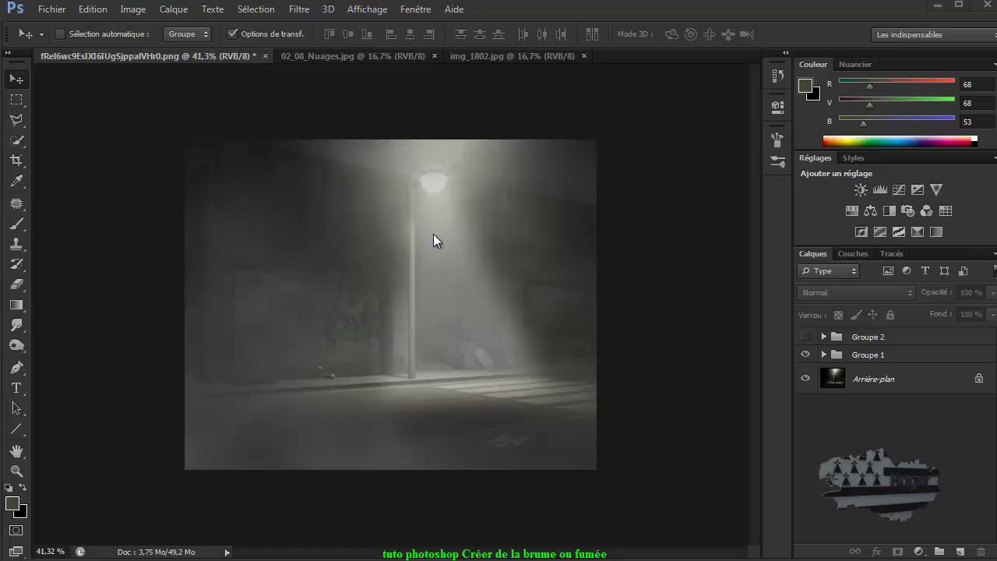
Step: Compare the 02_08_Nuages.jpg and img_1802.jpg clouds, swapping the scene from Groupe 1 to Groupe 2 fog
left_click(363, 57)
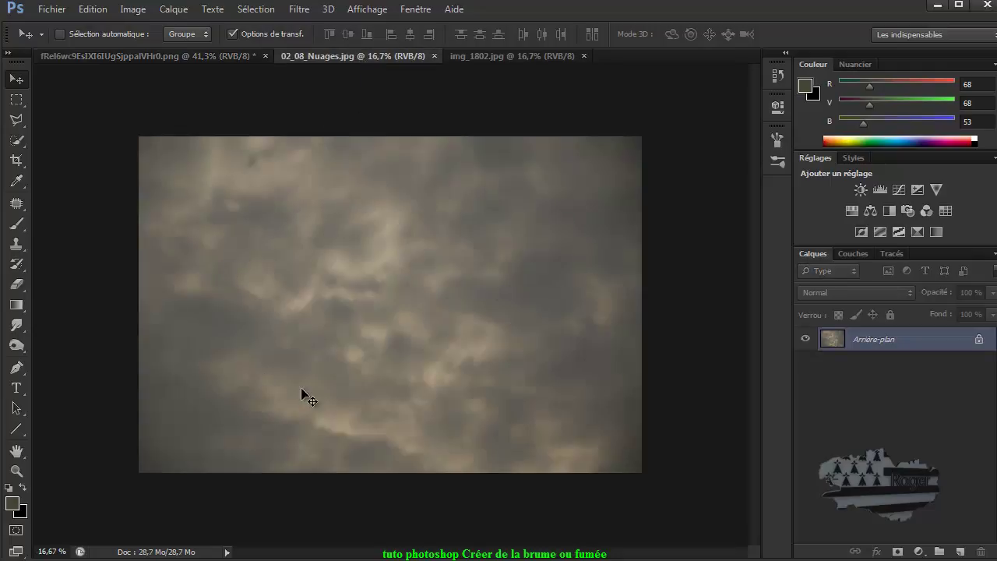
left_click(503, 56)
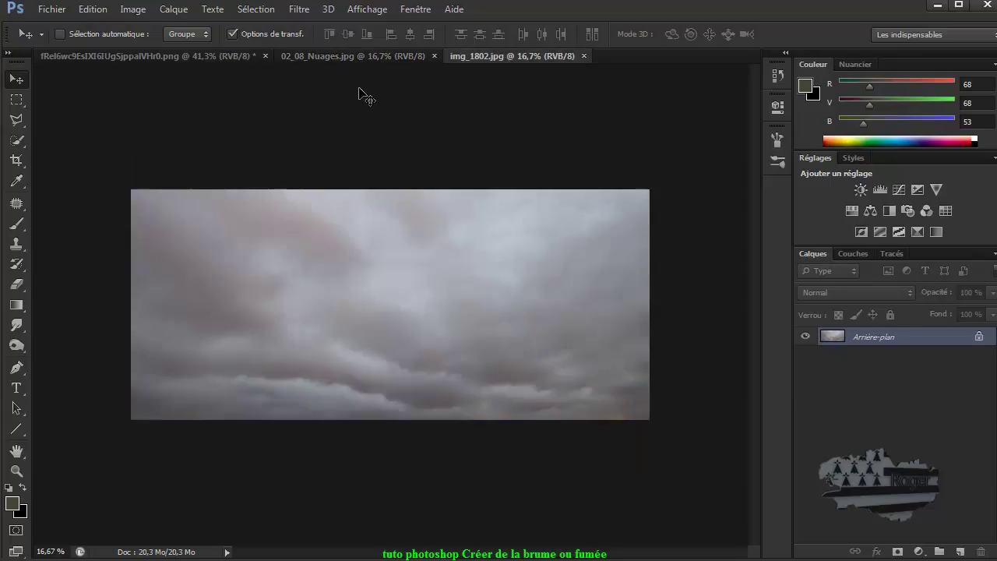
left_click(350, 56)
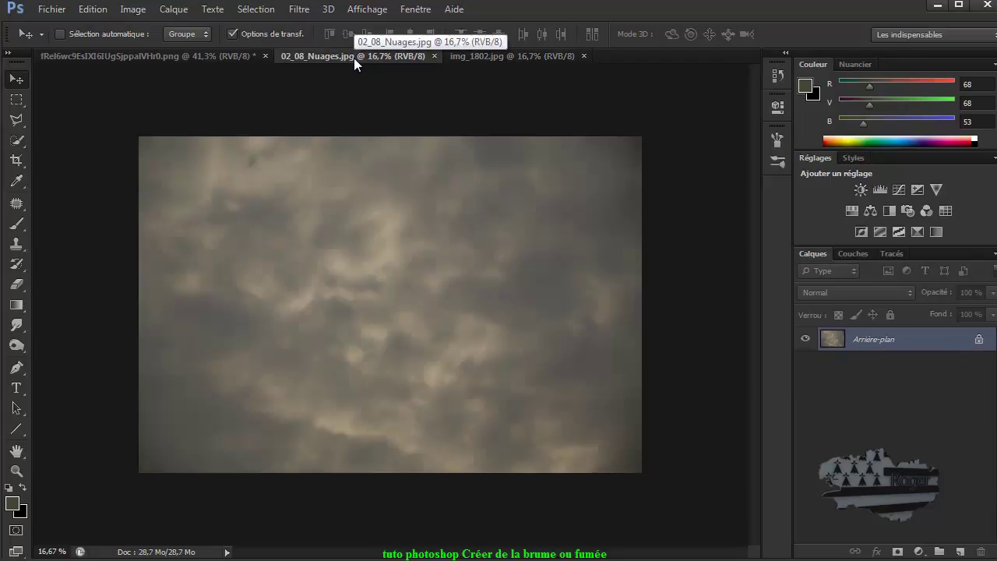
left_click(207, 57)
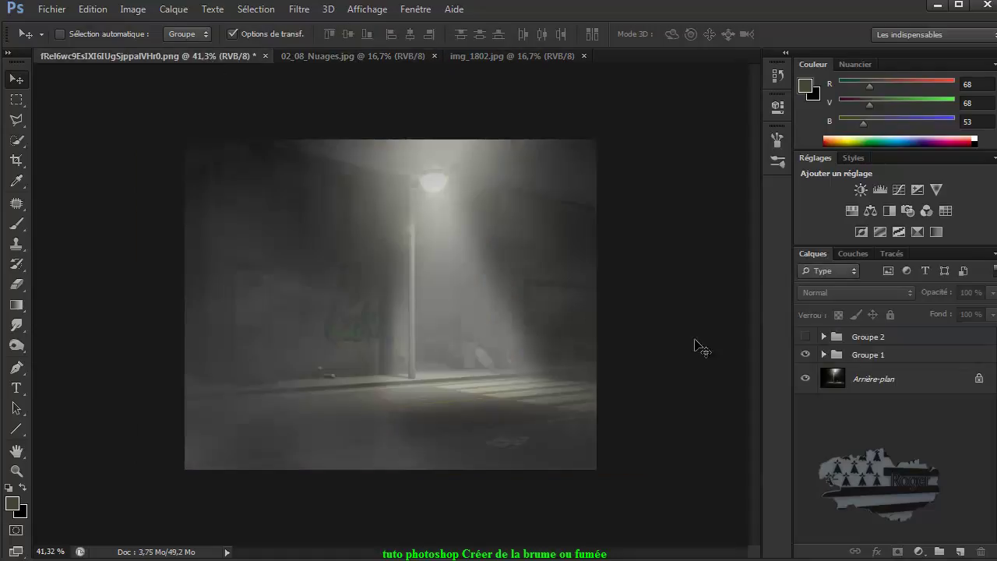
left_click(806, 355)
left_click(806, 337)
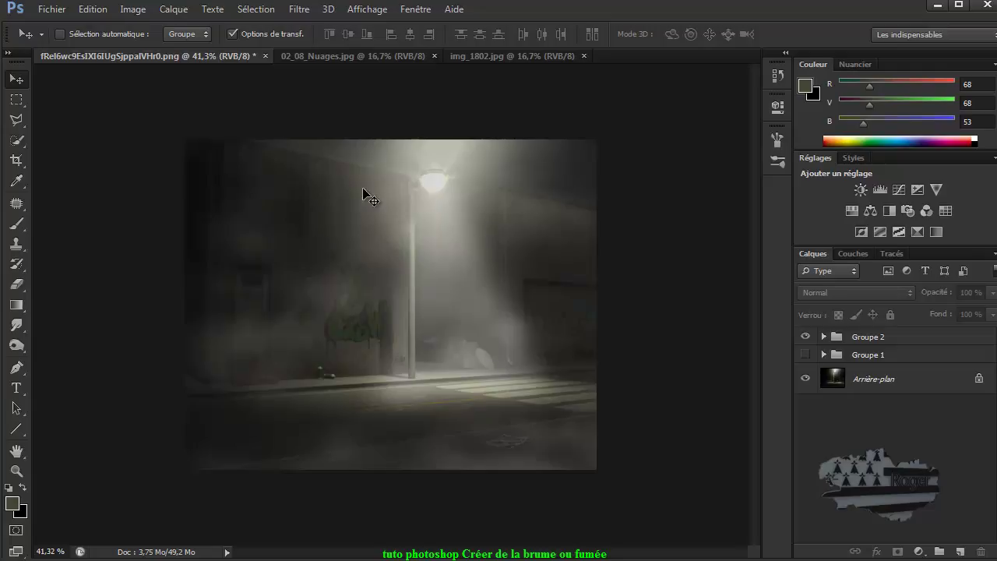
Step: Recheck the img_1802.jpg clouds, then hide both the Groupe 1 and Groupe 2 fog groups
left_click(491, 57)
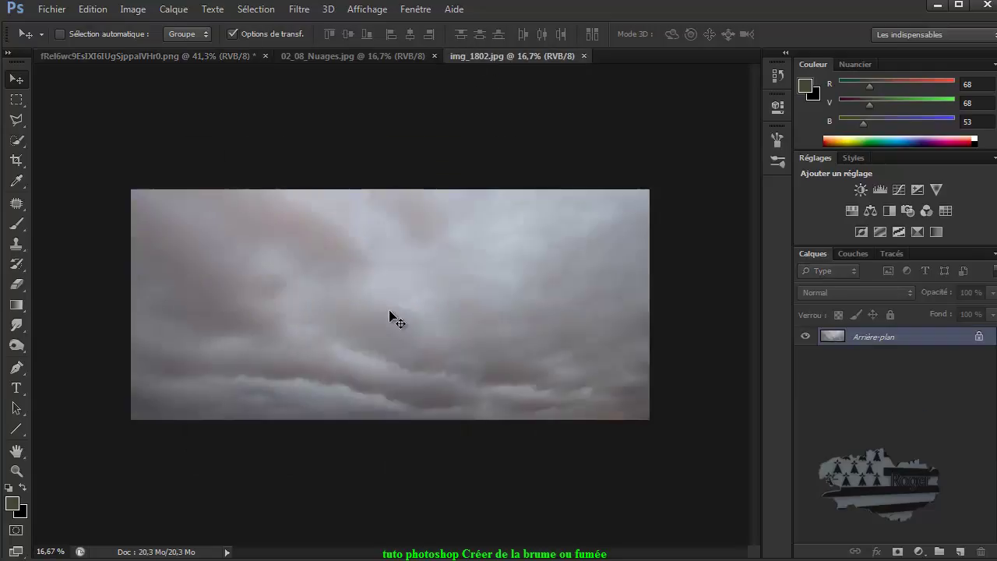
left_click(186, 56)
left_click(804, 354)
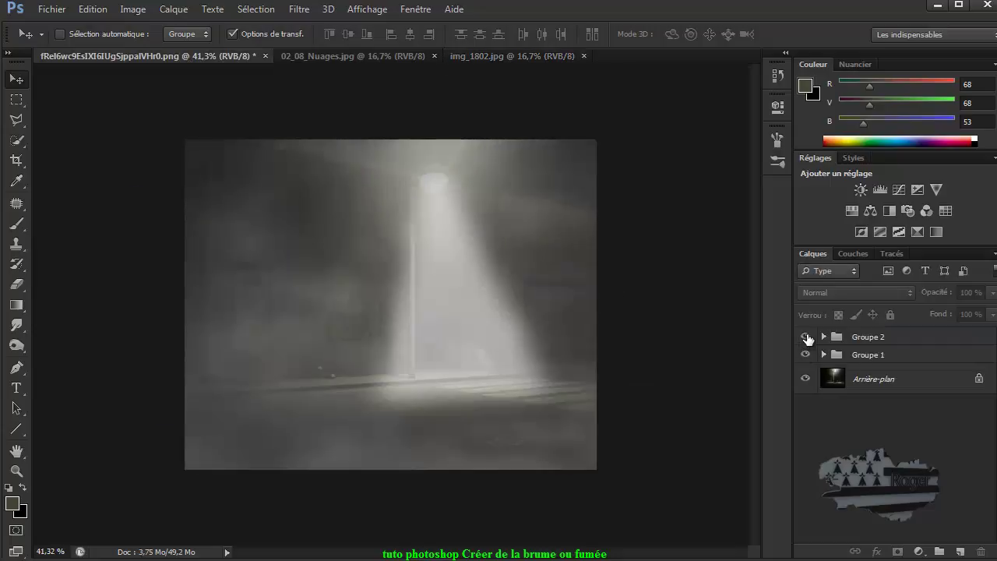
left_click(806, 337)
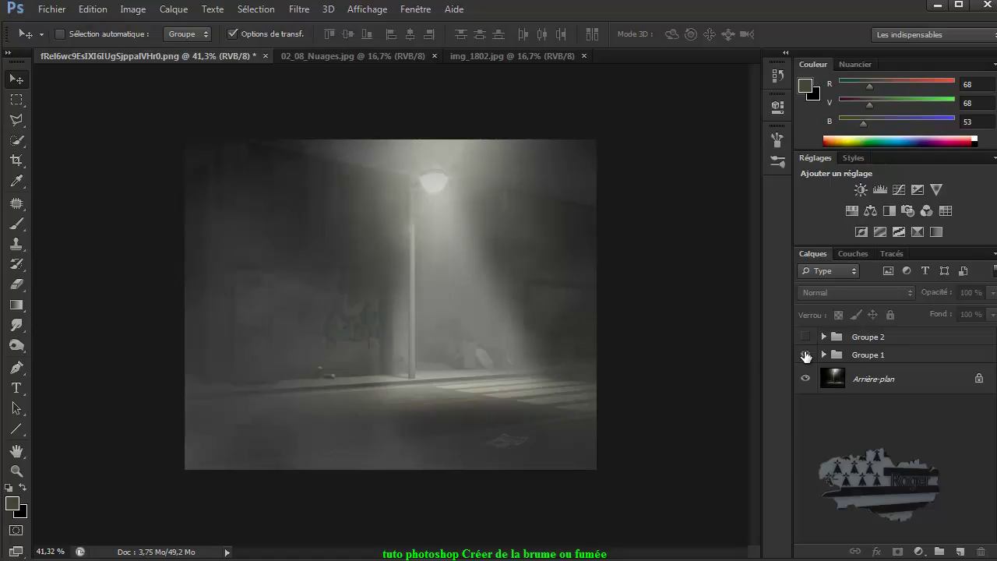
left_click(806, 356)
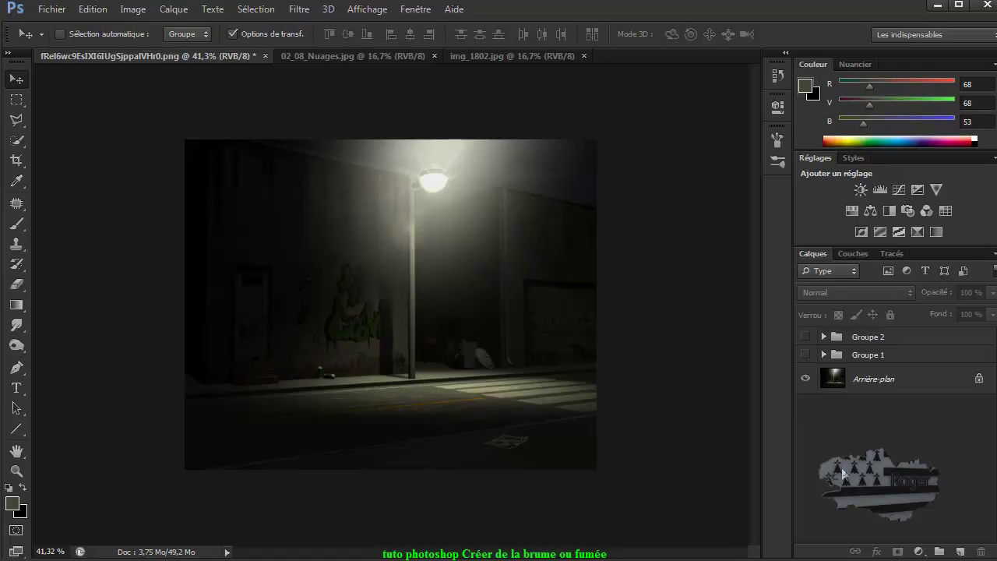
Step: With Arrière-plan selected, drag the 02_08_Nuages.jpg clouds into the street-lamp document as Calque 4
left_click(871, 380)
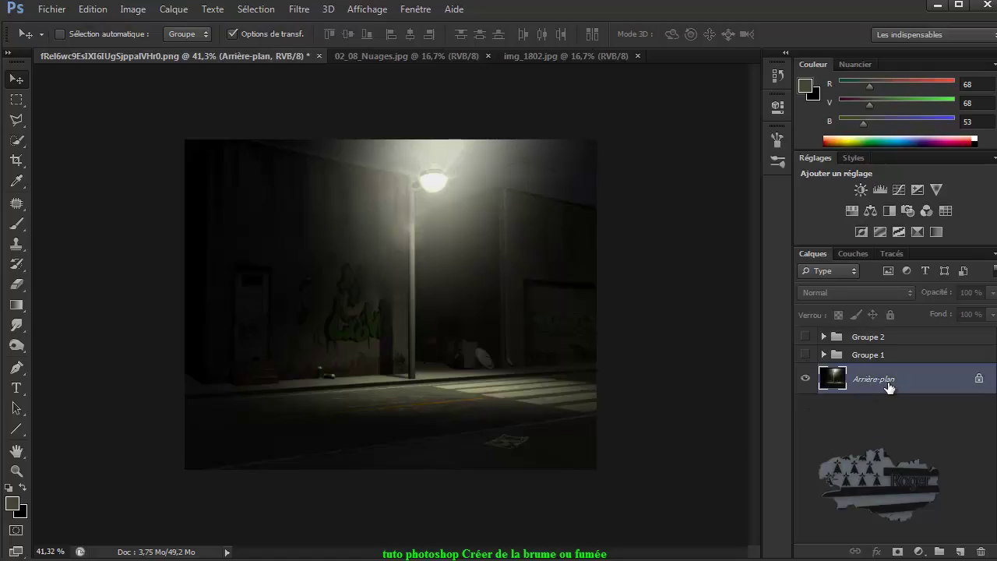
left_click(428, 54)
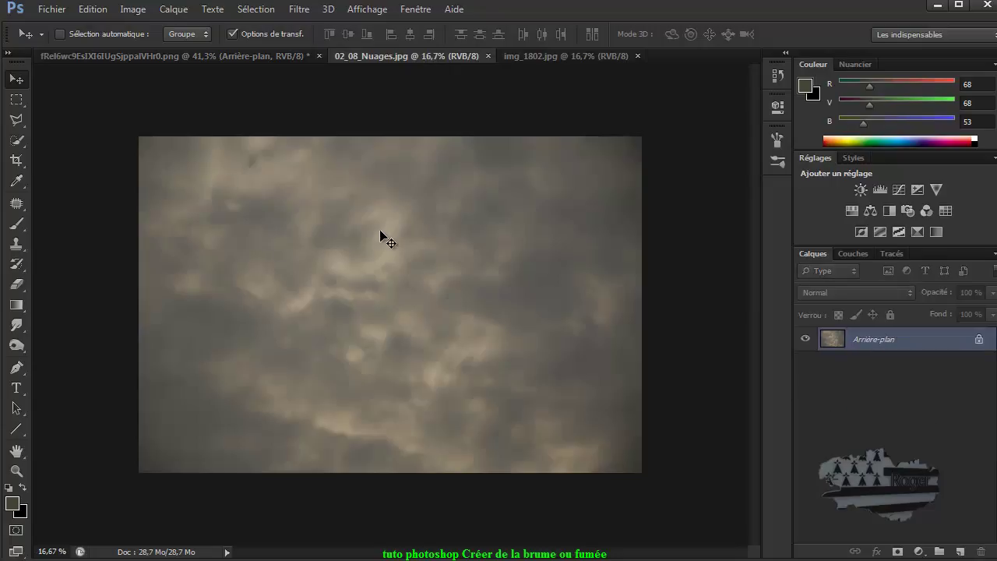
left_click_drag(388, 311, 196, 115)
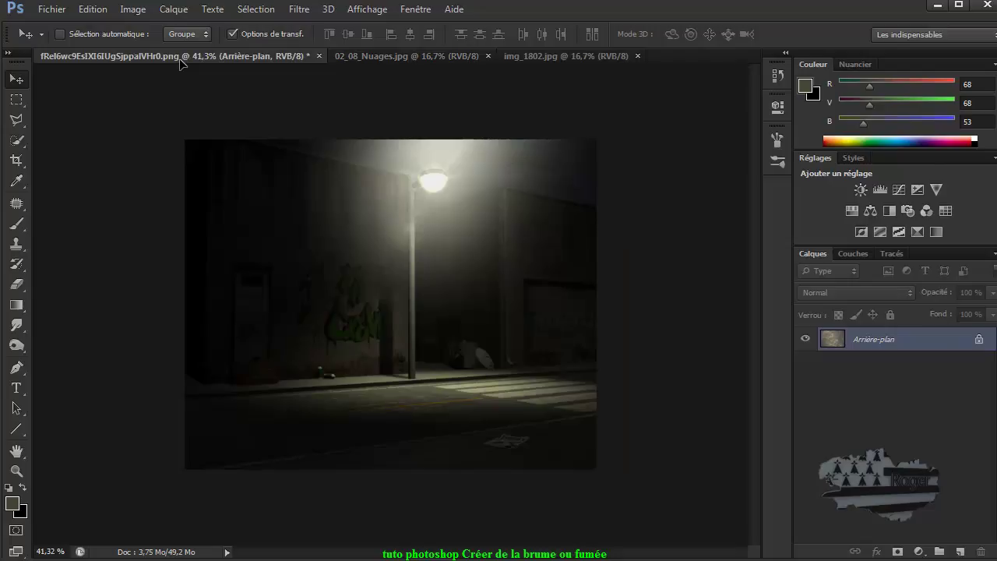
left_click_drag(196, 115, 190, 76)
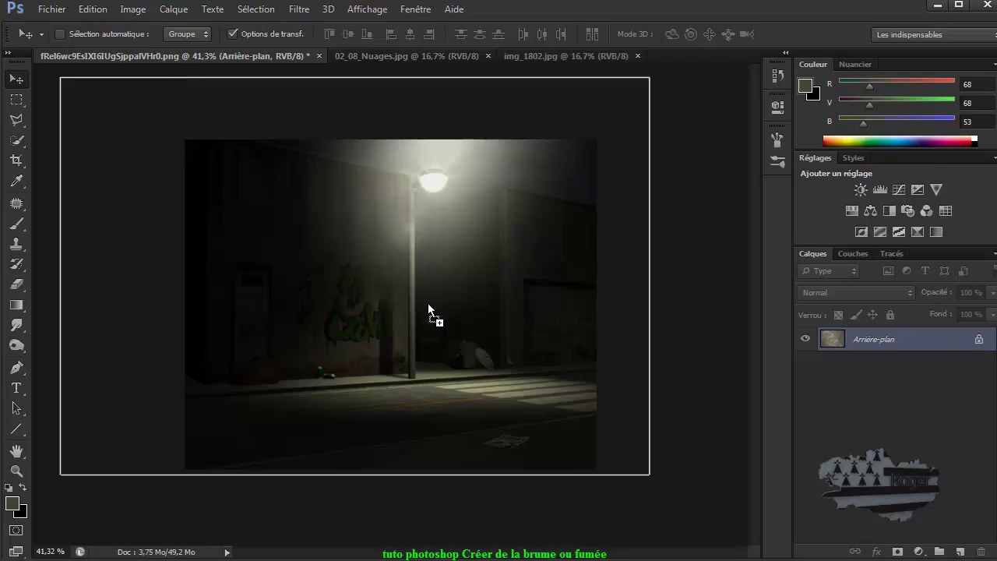
left_click_drag(429, 305, 427, 300)
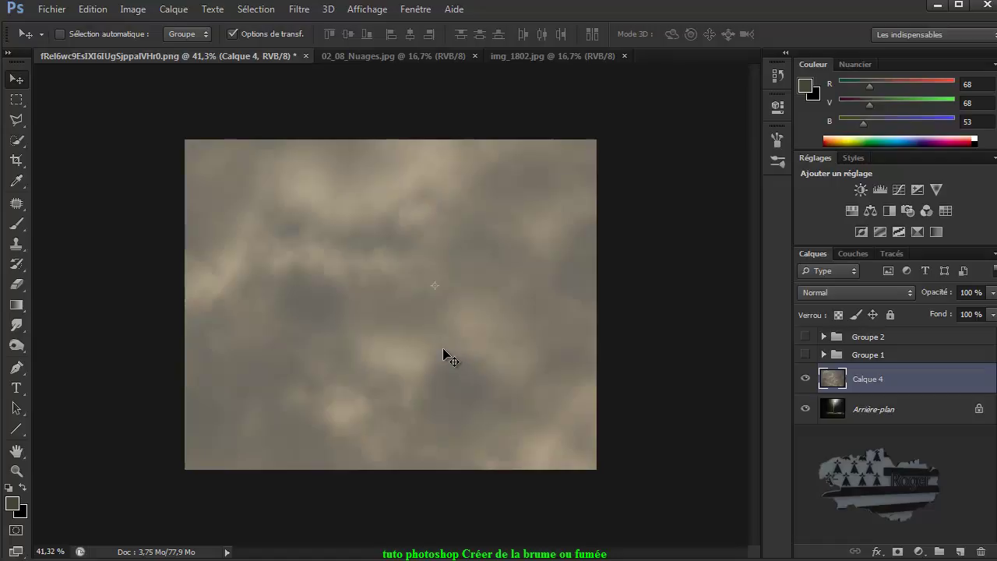
Step: Split Calque 4's blend-if Ce calque black slider to 0/221 so dark cloud tones fade softly
double_click(834, 379)
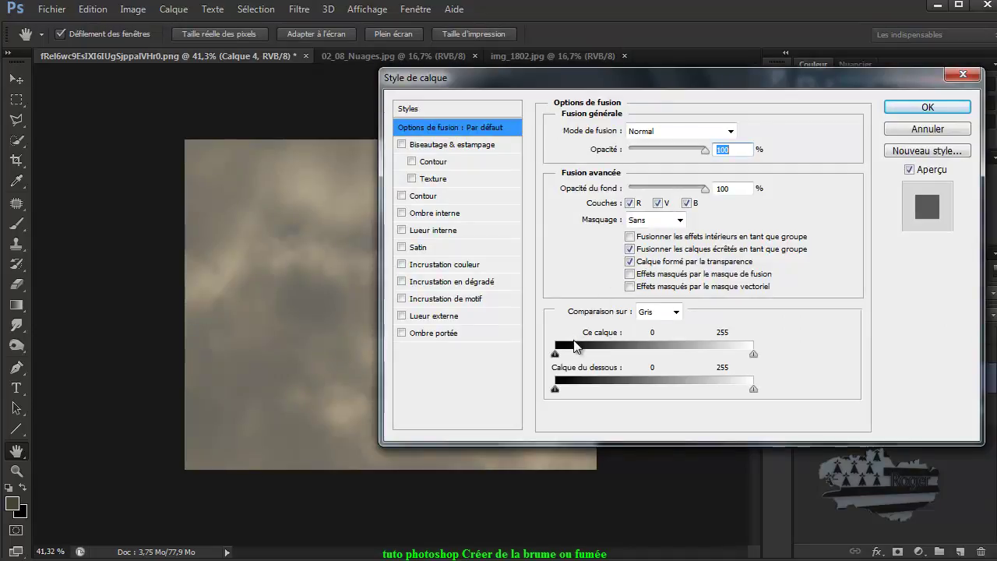
left_click_drag(555, 355, 652, 354)
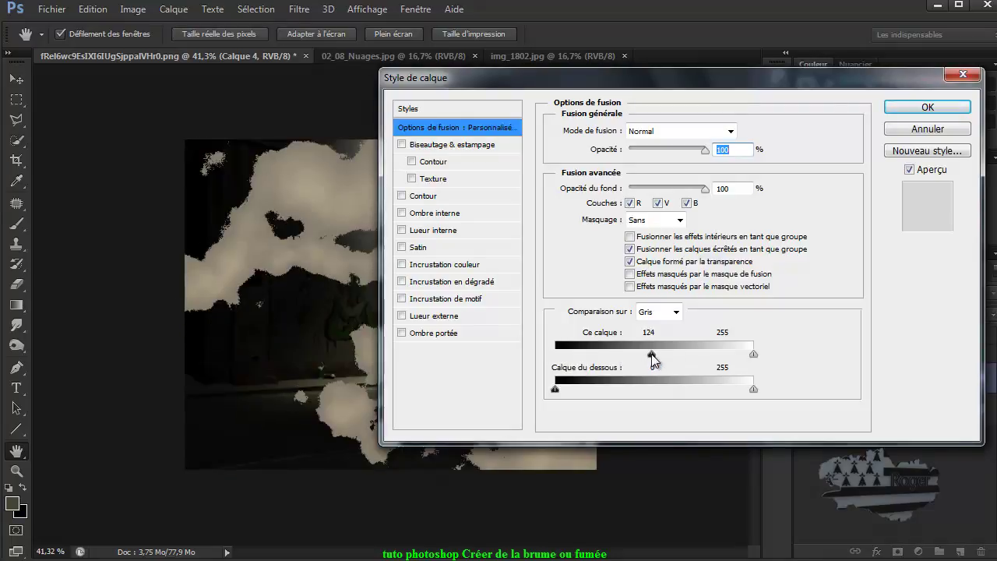
left_click_drag(655, 90, 834, 81)
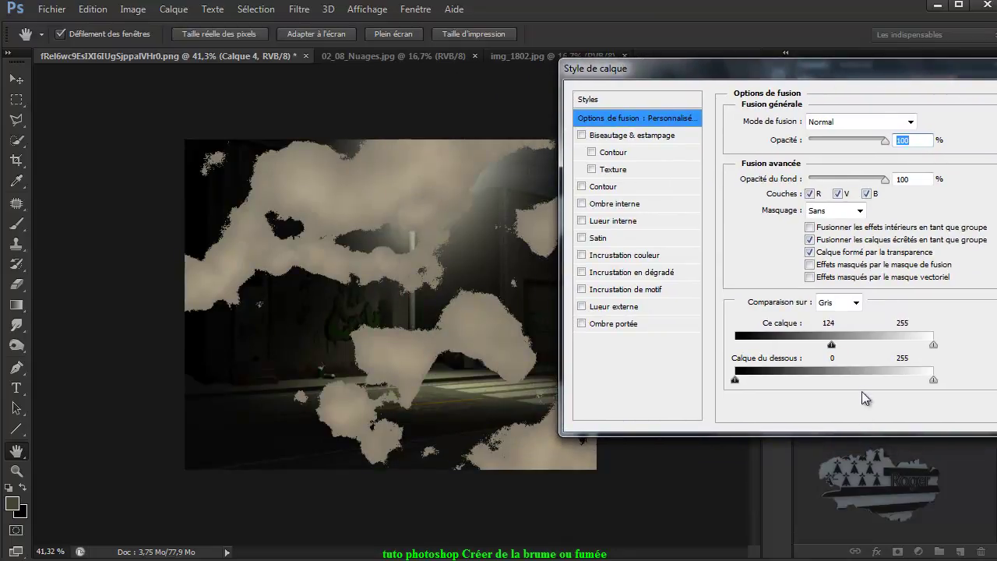
left_click_drag(832, 345, 735, 345)
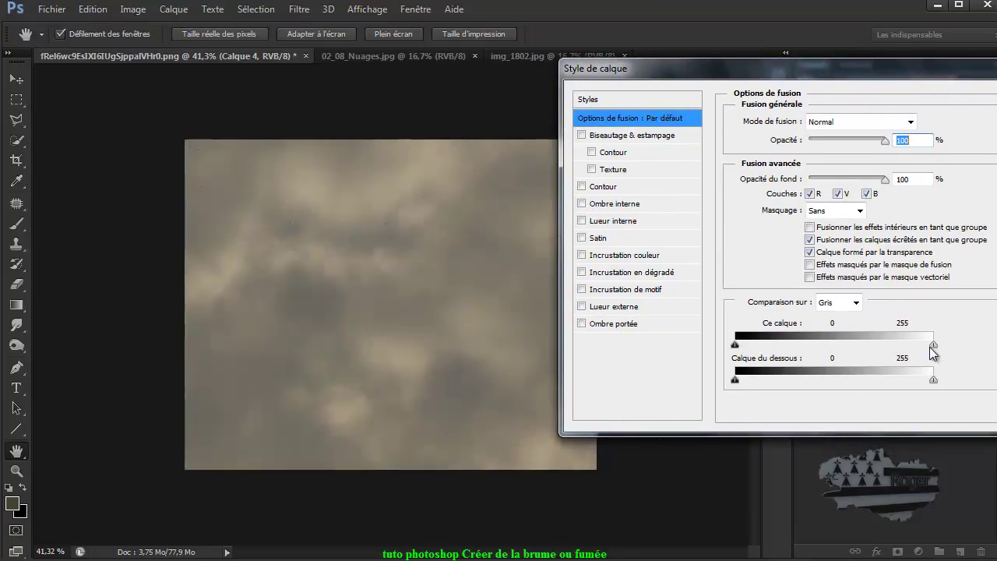
mouse_move(933, 345)
left_mouse_down()
mouse_move(833, 345)
mouse_move(939, 347)
left_mouse_up()
left_click_drag(737, 345, 752, 352)
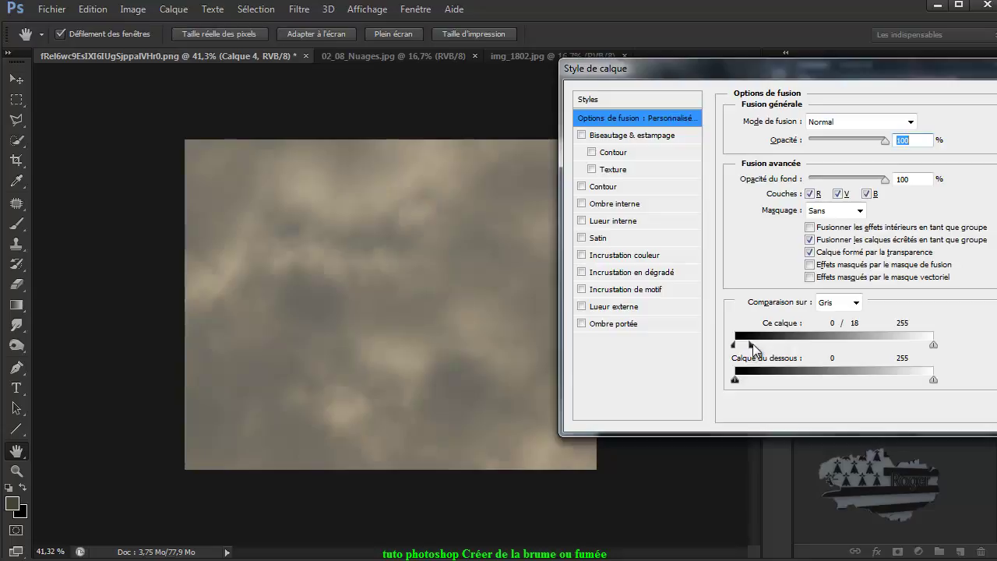
left_click_drag(762, 344, 909, 348)
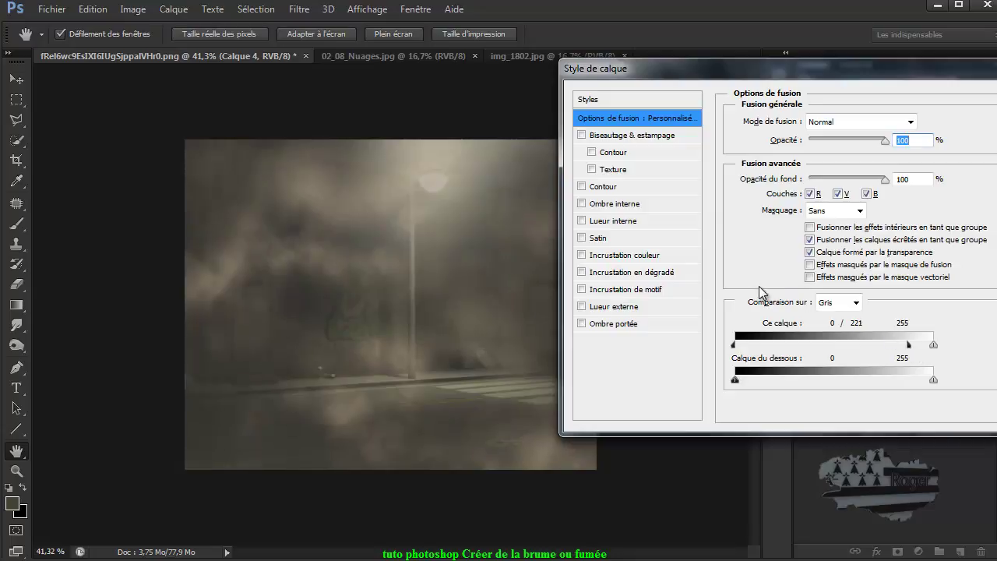
left_click_drag(952, 74, 724, 145)
key("Return")
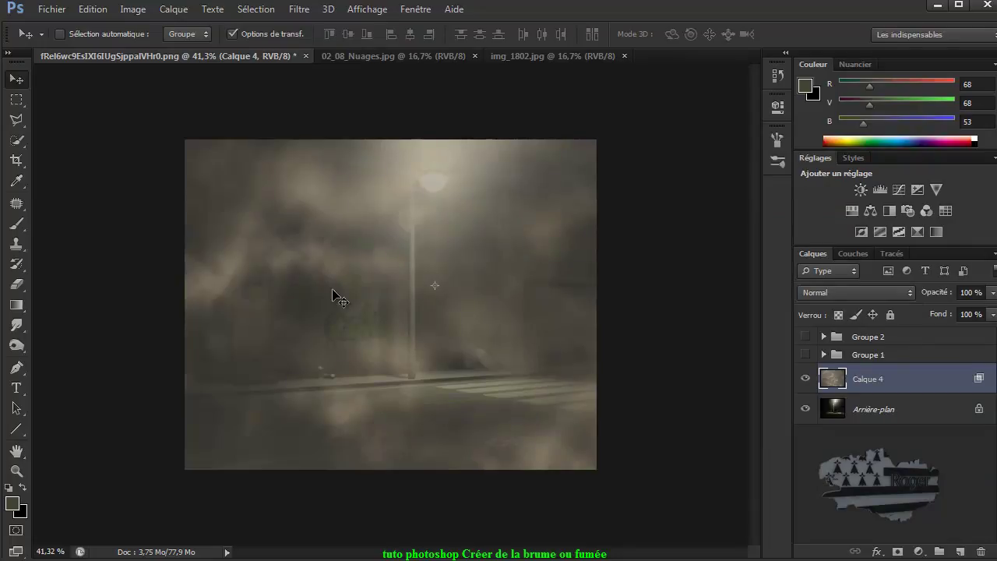
Step: Apply a Teinte/Saturation adjustment of -71 saturation to the fog layer
left_click(93, 9)
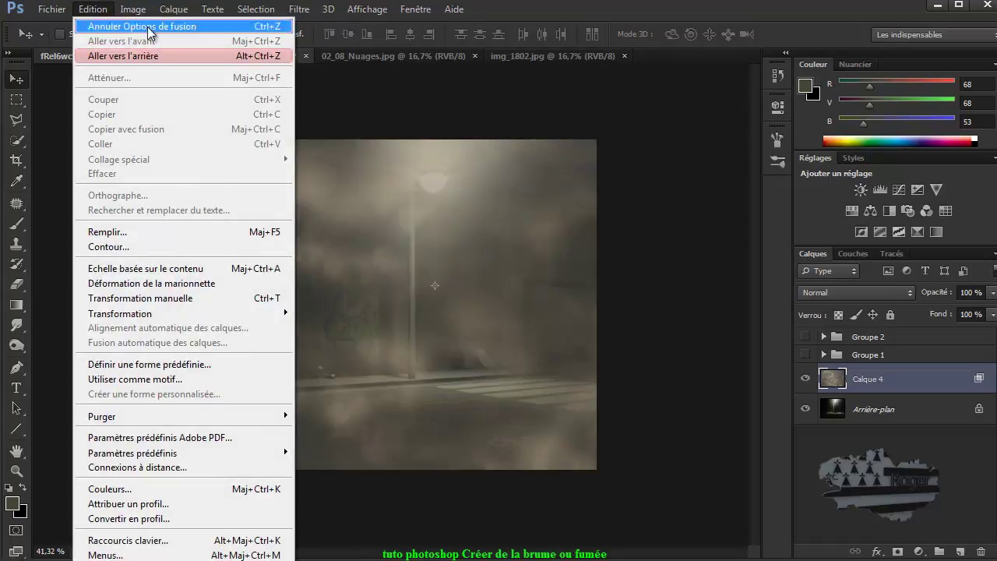
mouse_move(222, 48)
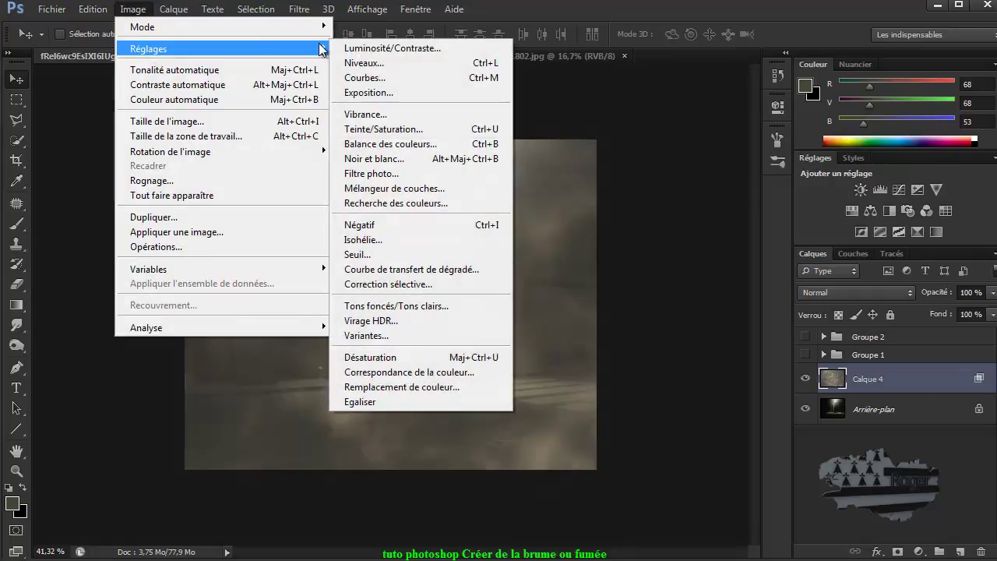
left_click(427, 130)
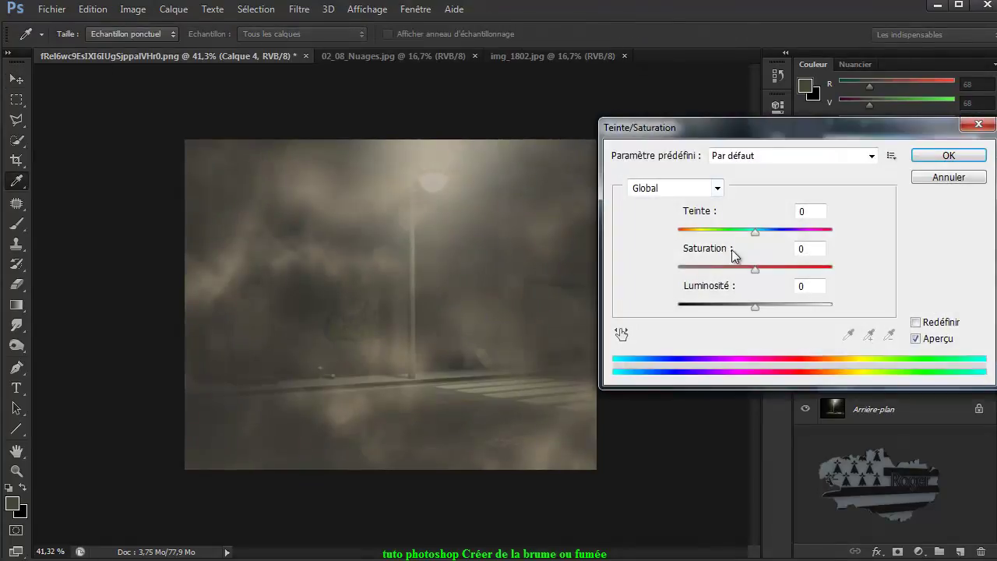
left_click_drag(756, 270, 728, 269)
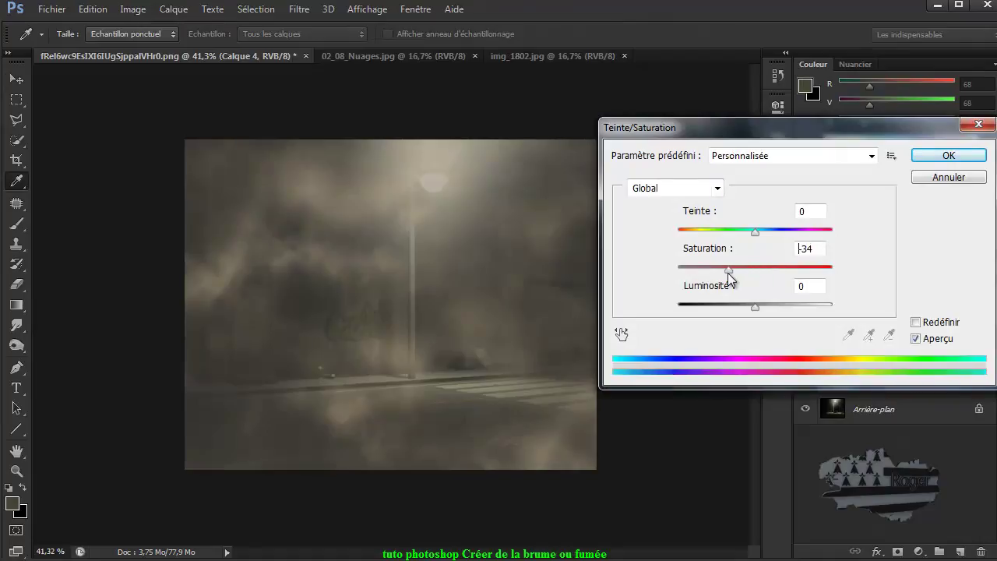
left_click_drag(728, 272, 664, 266)
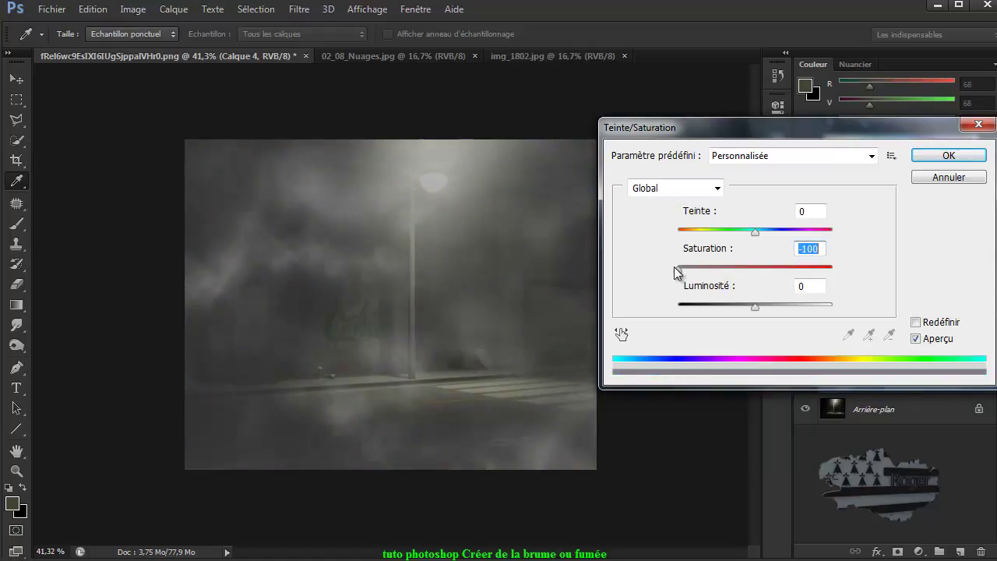
left_click_drag(681, 269, 701, 268)
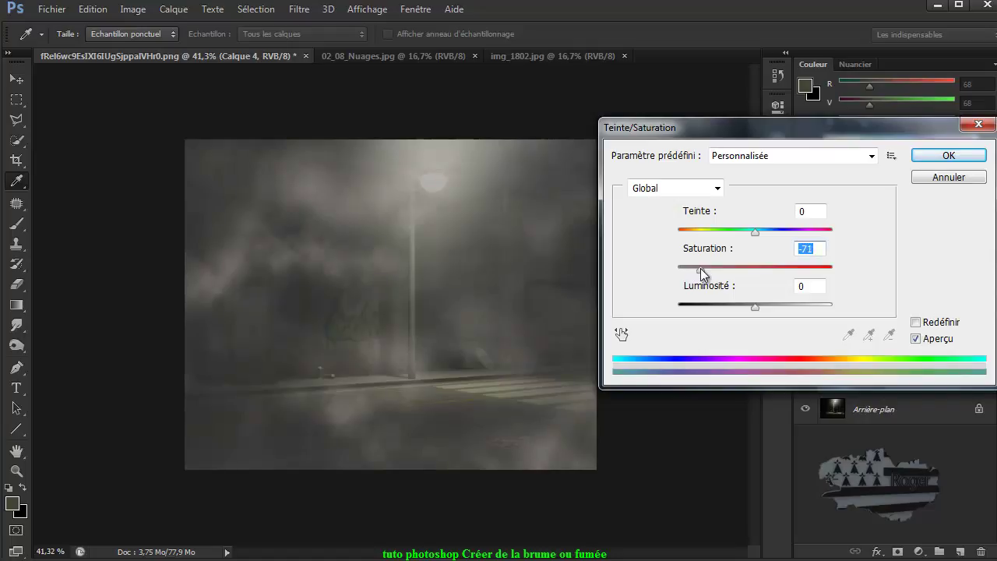
left_click(950, 156)
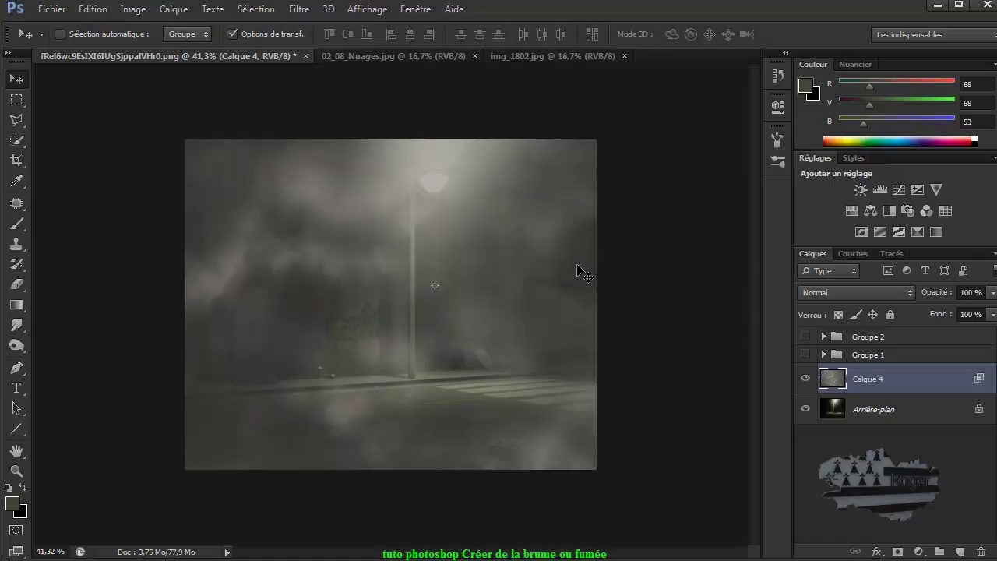
Step: Blur Calque 4 with a Flou gaussien of 9,0 pixel radius
left_click(295, 9)
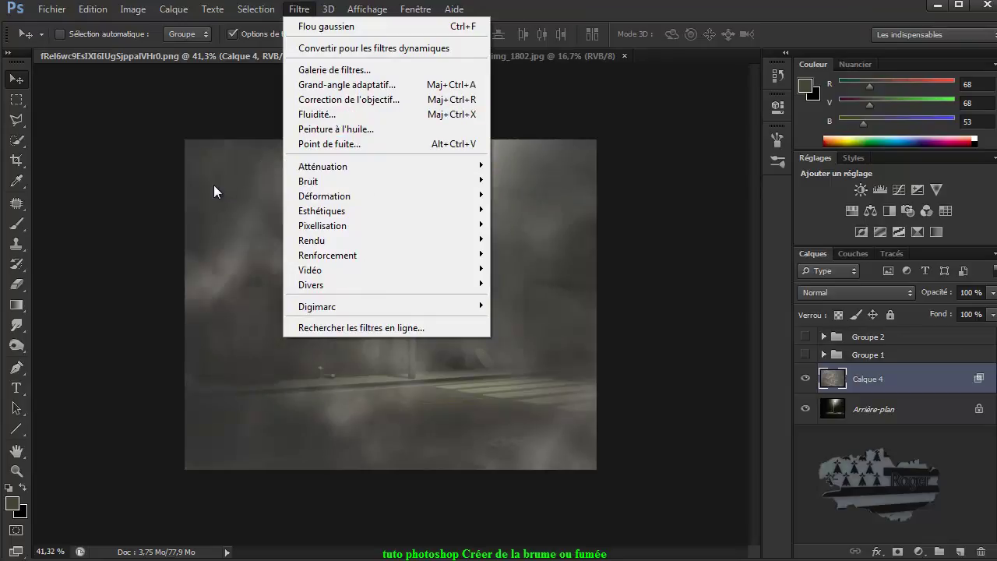
mouse_move(323, 166)
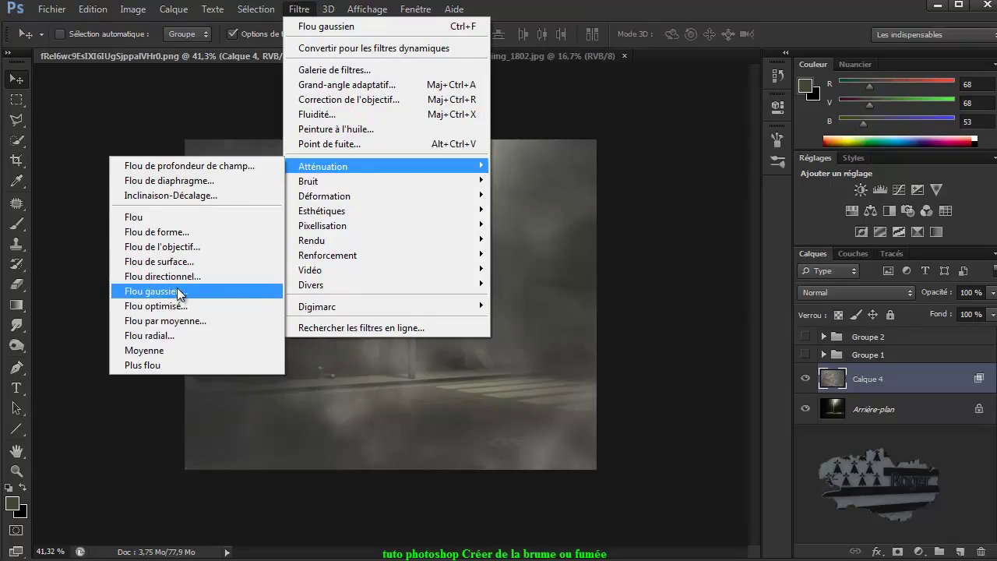
left_click(183, 291)
left_click_drag(681, 373, 679, 372)
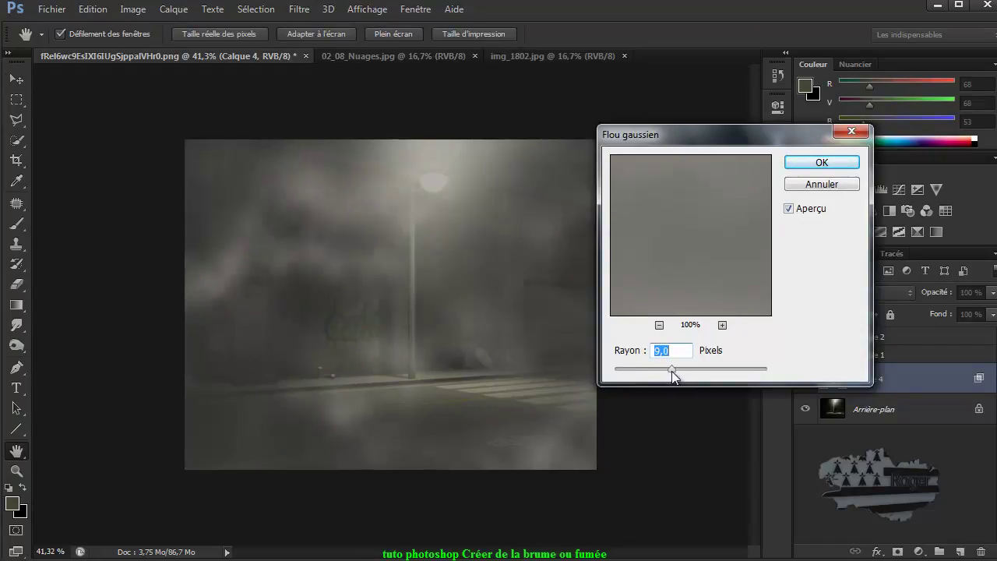
left_click(840, 166)
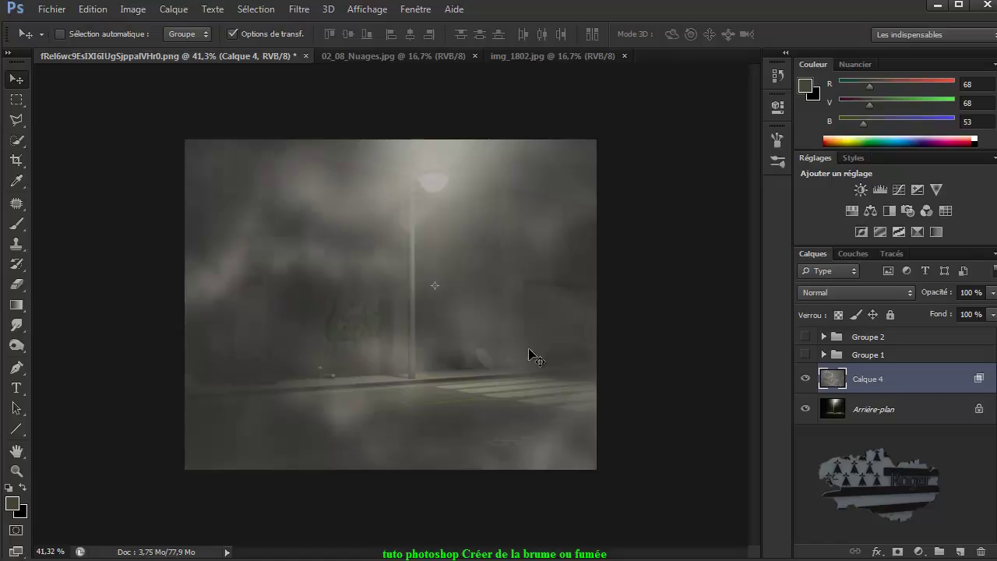
Step: Lower the fog to 79% opacity and add a Niveaux 1 levels adjustment set to 22, 0,85, 233
mouse_move(936, 294)
left_mouse_down()
mouse_move(916, 294)
mouse_move(936, 297)
left_mouse_up()
left_click(879, 191)
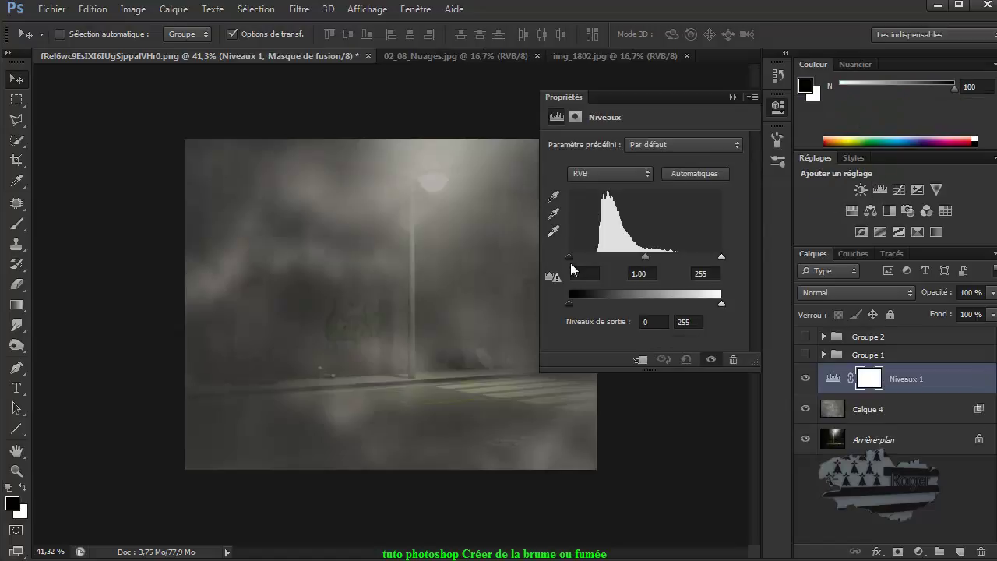
mouse_move(570, 257)
left_mouse_down()
mouse_move(609, 258)
mouse_move(589, 254)
left_mouse_up()
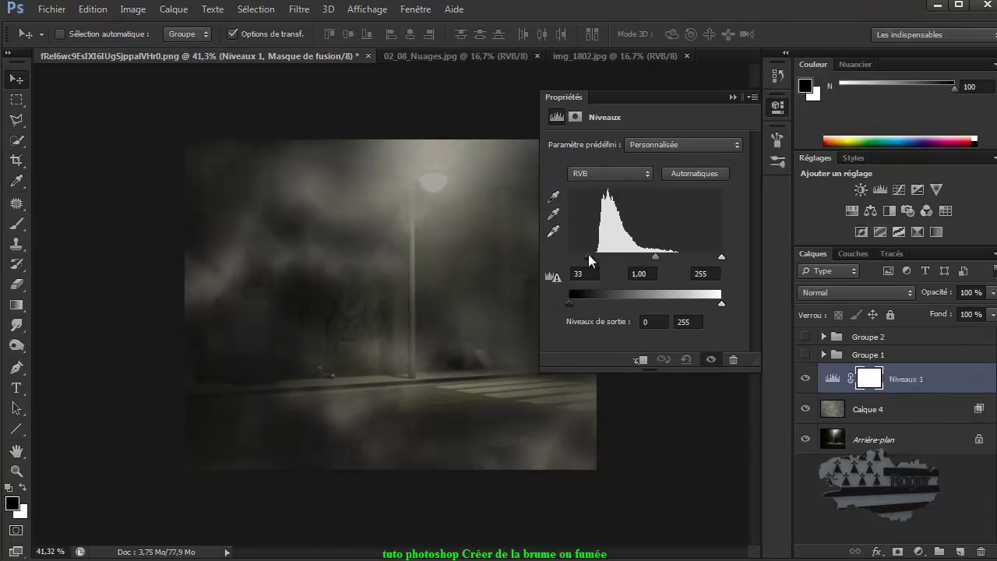
mouse_move(720, 256)
left_mouse_down()
mouse_move(682, 257)
mouse_move(705, 258)
left_mouse_up()
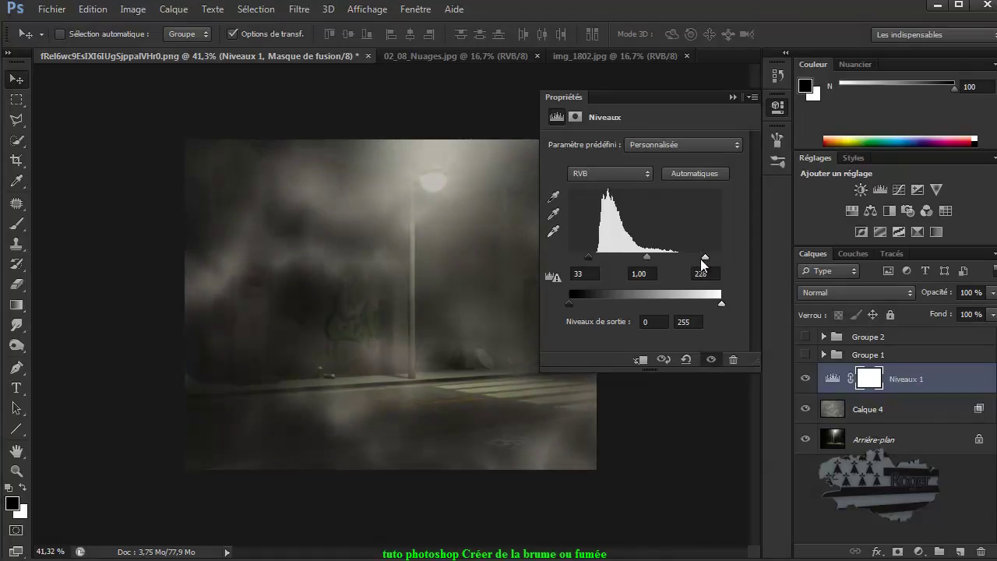
left_click_drag(590, 256, 583, 256)
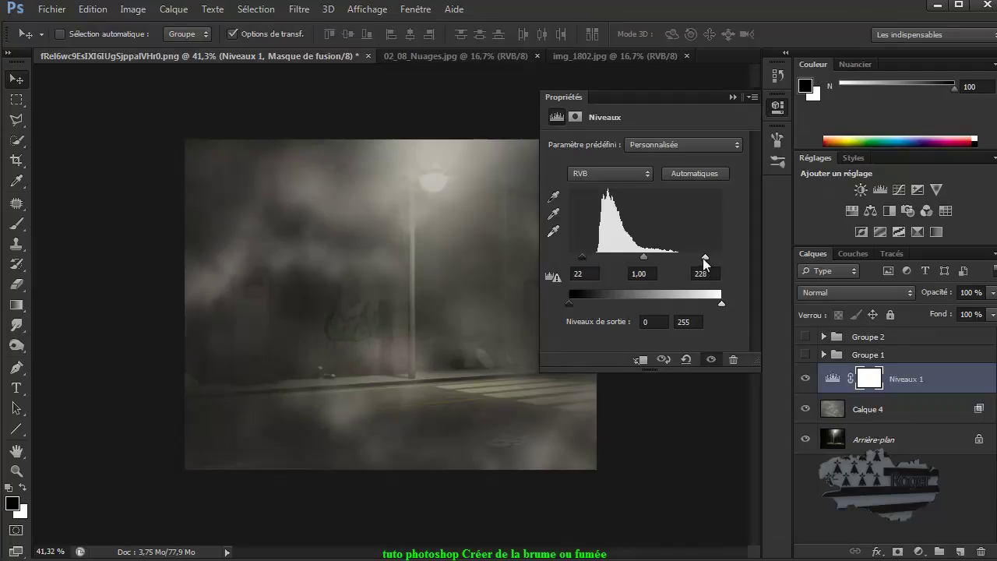
left_click_drag(646, 259, 651, 260)
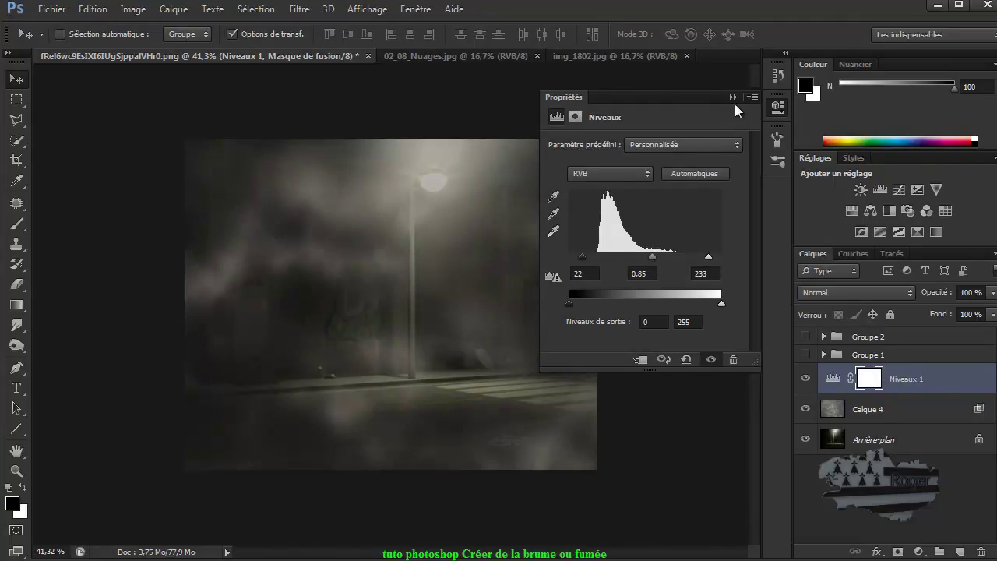
left_click(732, 96)
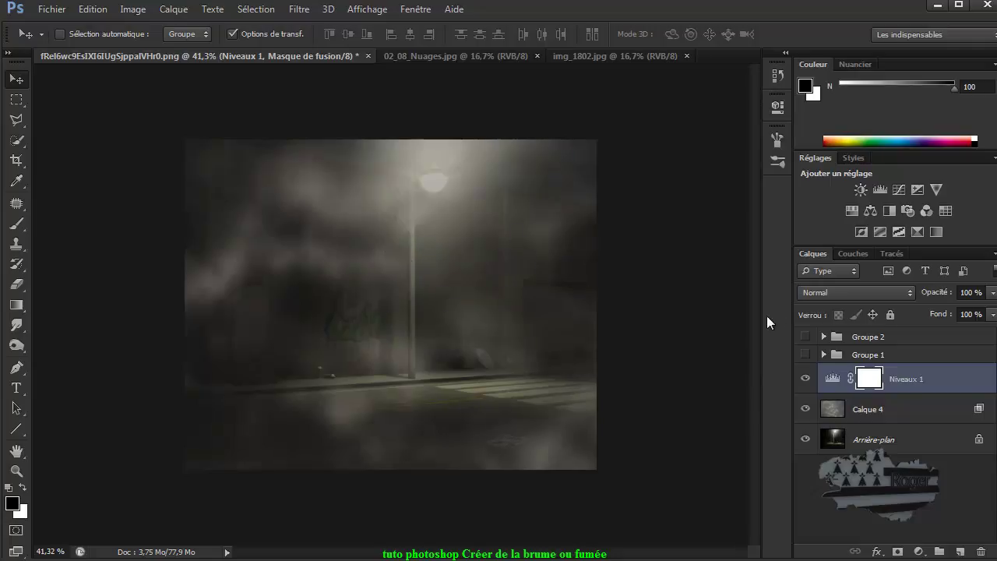
Step: Blur Calque 4 with a 14,1-pixel Gaussian blur and add a new empty layer, Calque 5
left_click(868, 408)
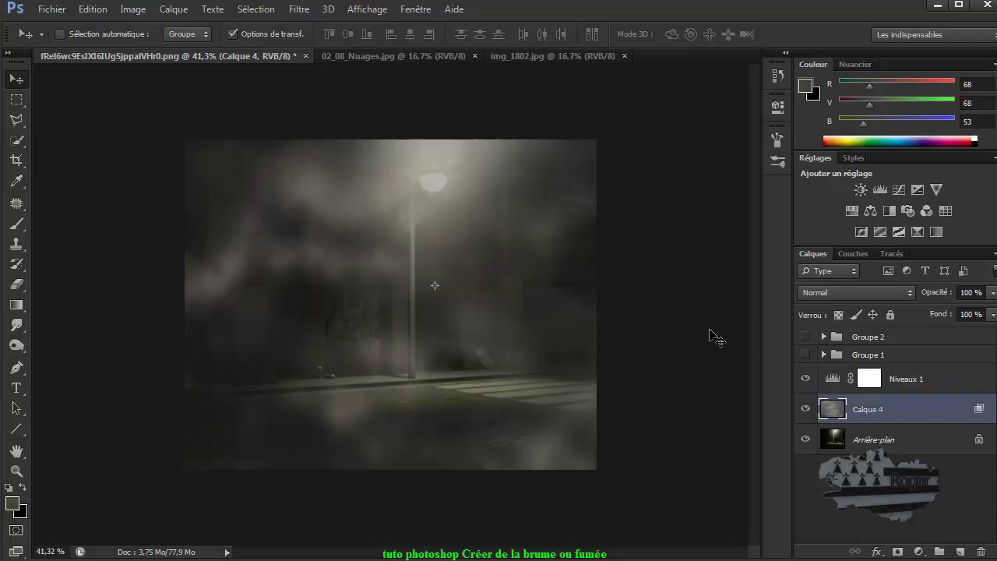
left_click(299, 10)
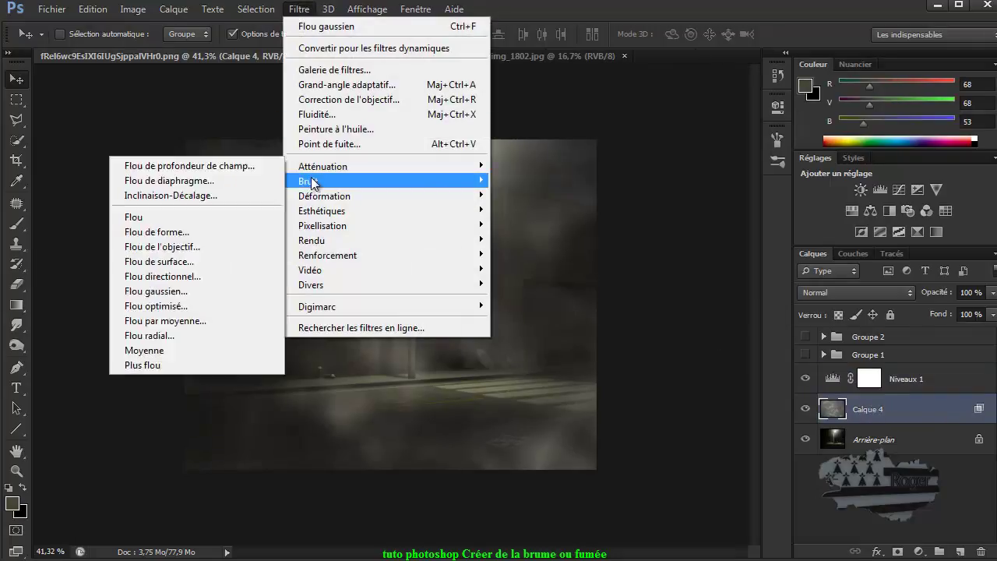
mouse_move(387, 166)
left_click(177, 292)
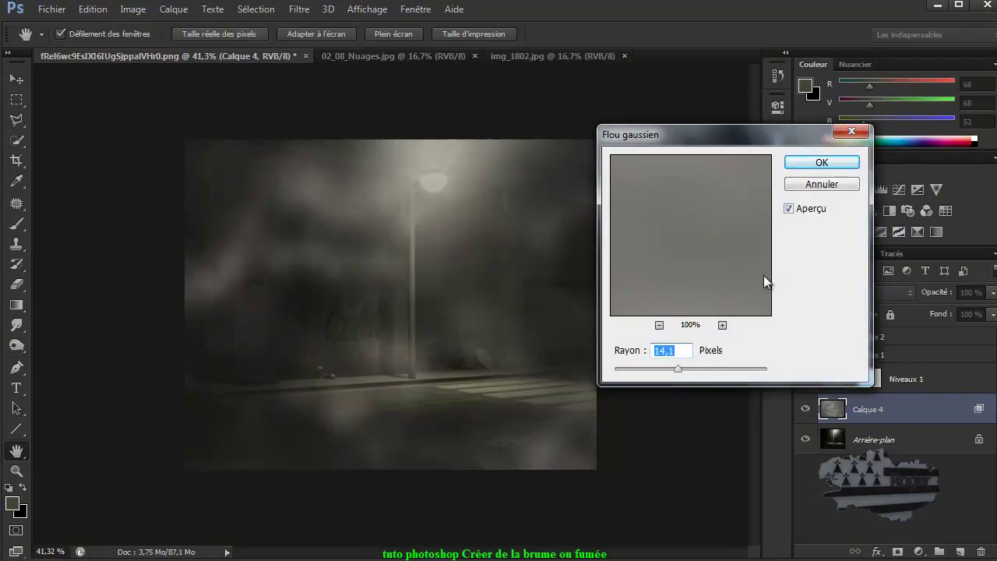
left_click(848, 164)
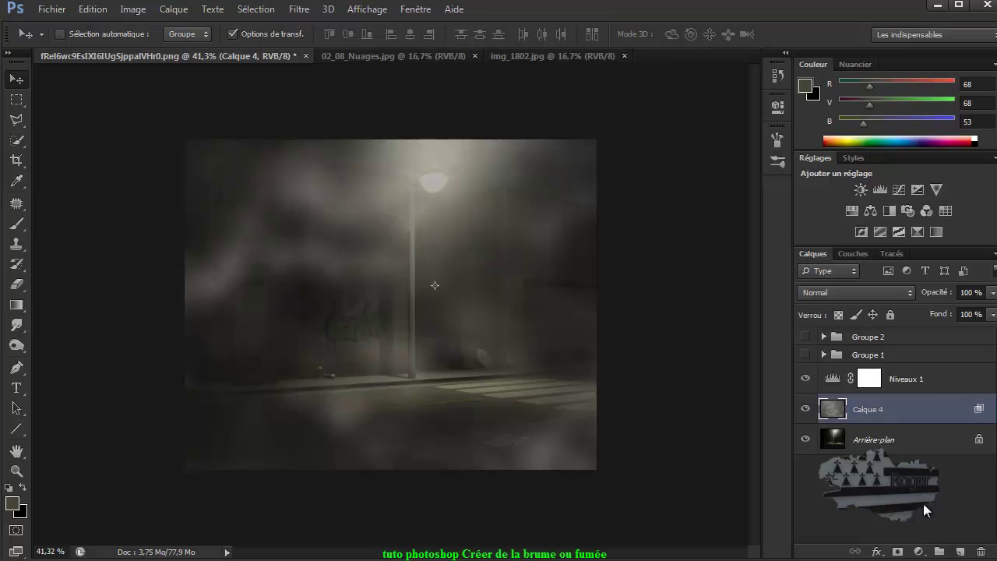
left_click(959, 549)
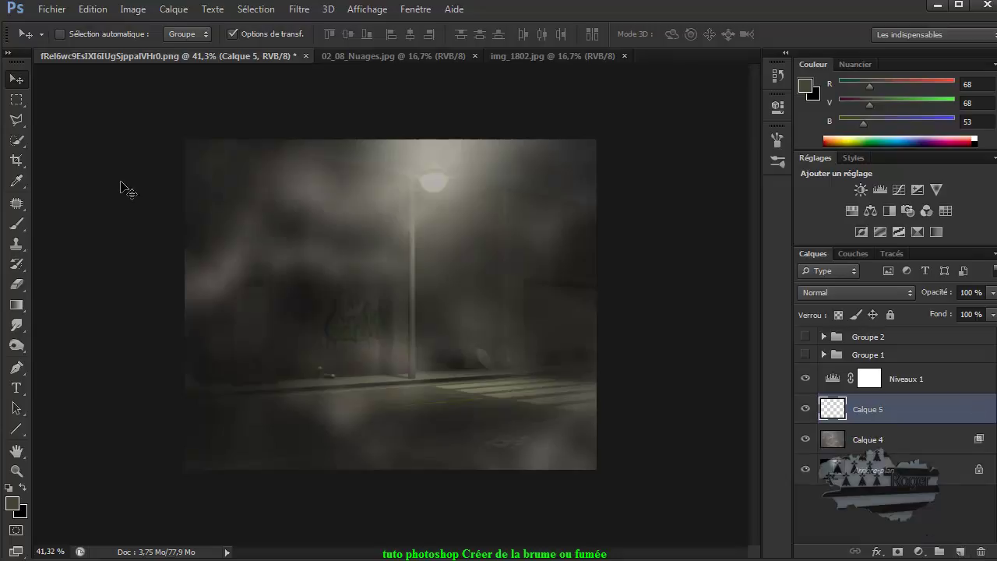
Step: Move Calque 5 above Niveaux 1 and switch to the Polygonal Lasso tool
left_click_drag(871, 413, 868, 372)
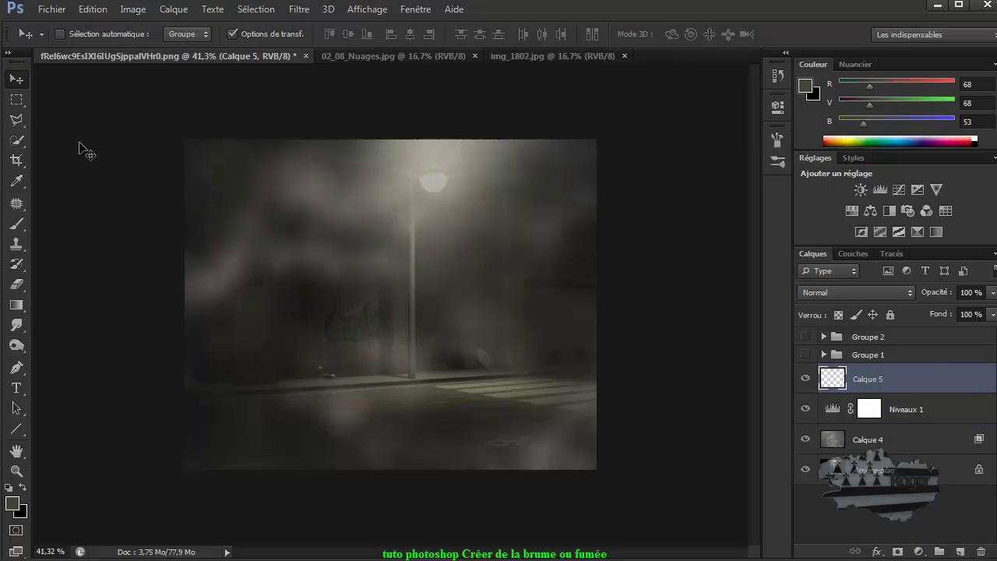
left_click(16, 122)
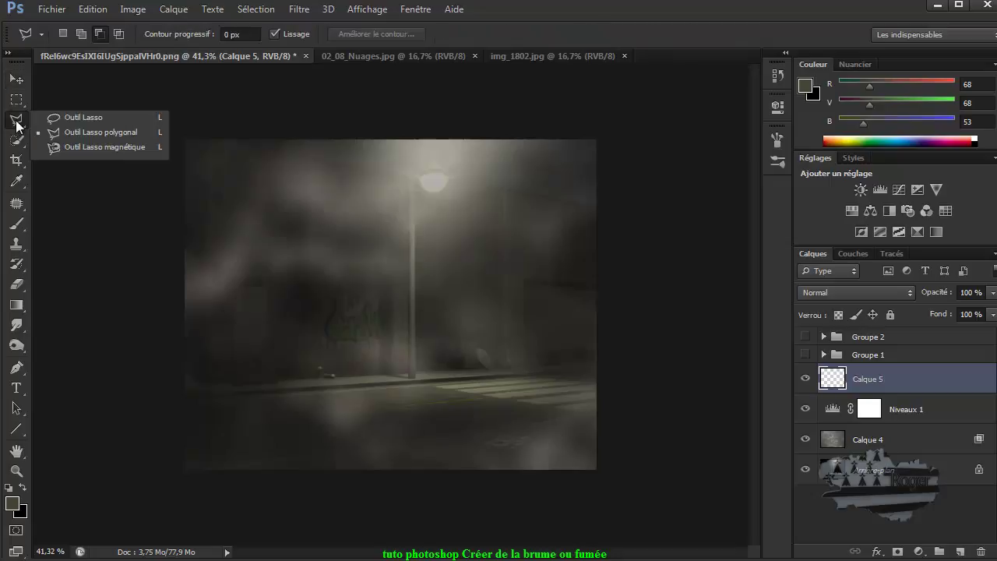
left_click(86, 133)
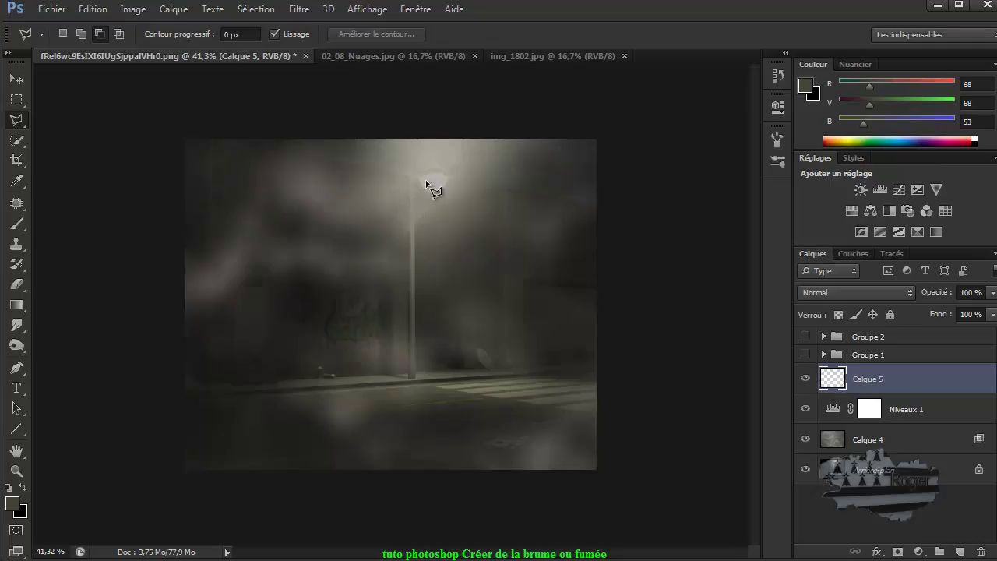
Step: Select a triangle running from the lamp head down to the pavement
left_click(427, 180)
left_click(376, 392)
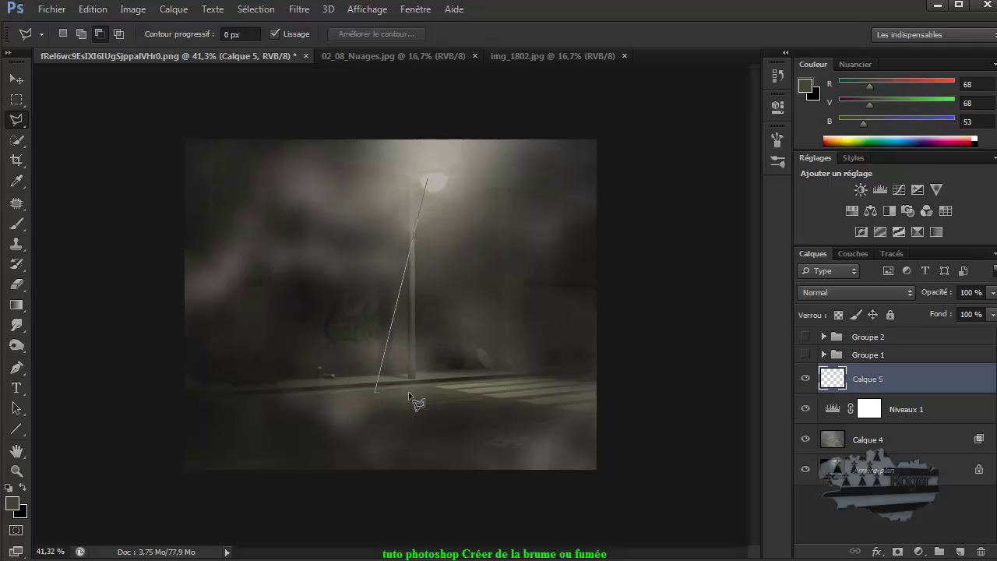
left_click(517, 380)
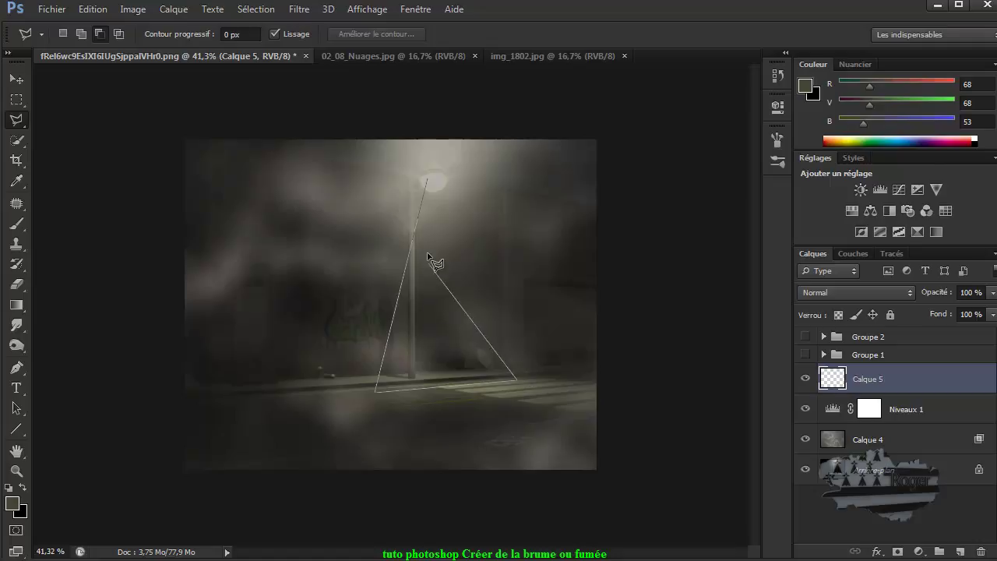
double_click(444, 181)
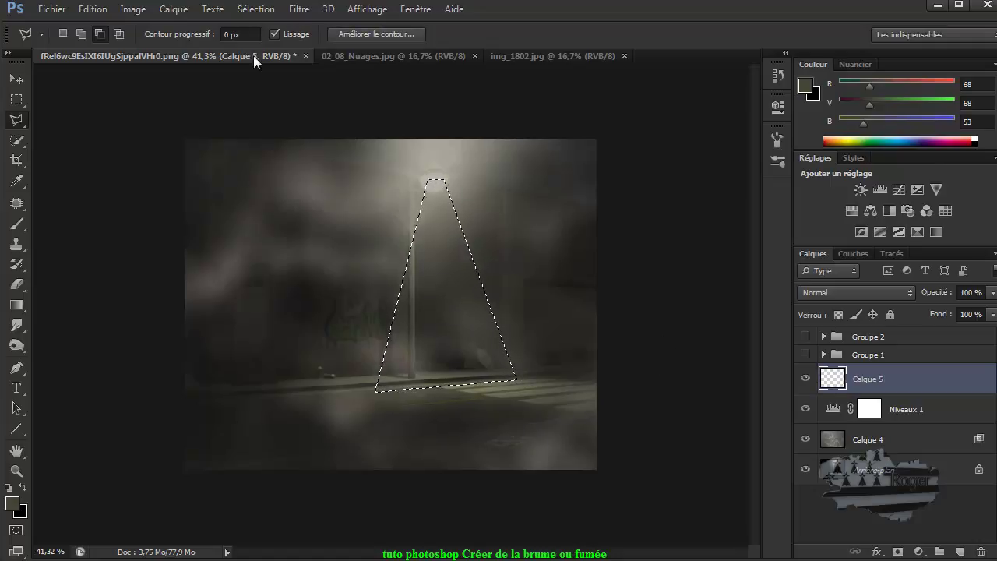
left_click(93, 10)
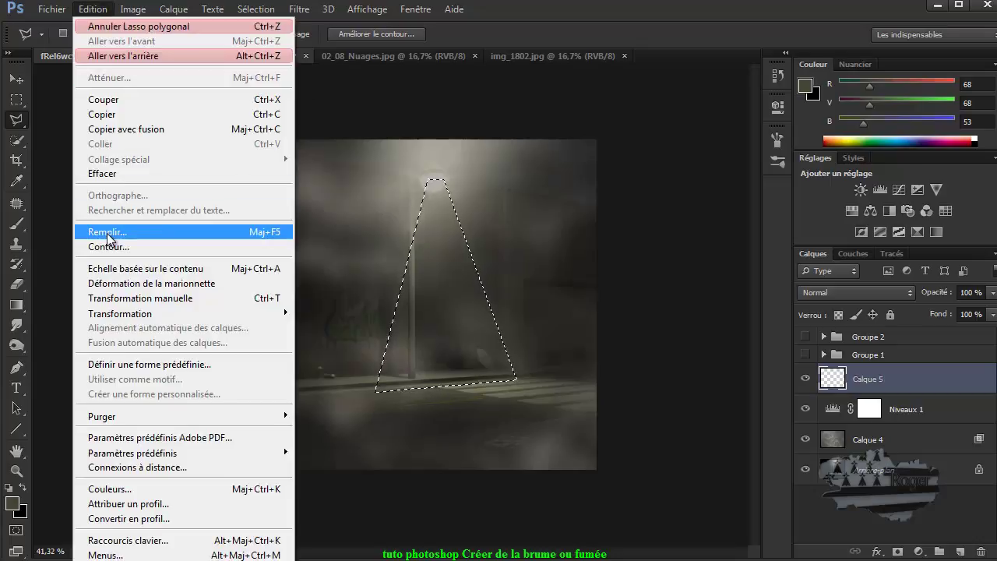
Step: Fill the triangle with white and set Calque 5's blend mode to Lumière tamisée
left_click(107, 232)
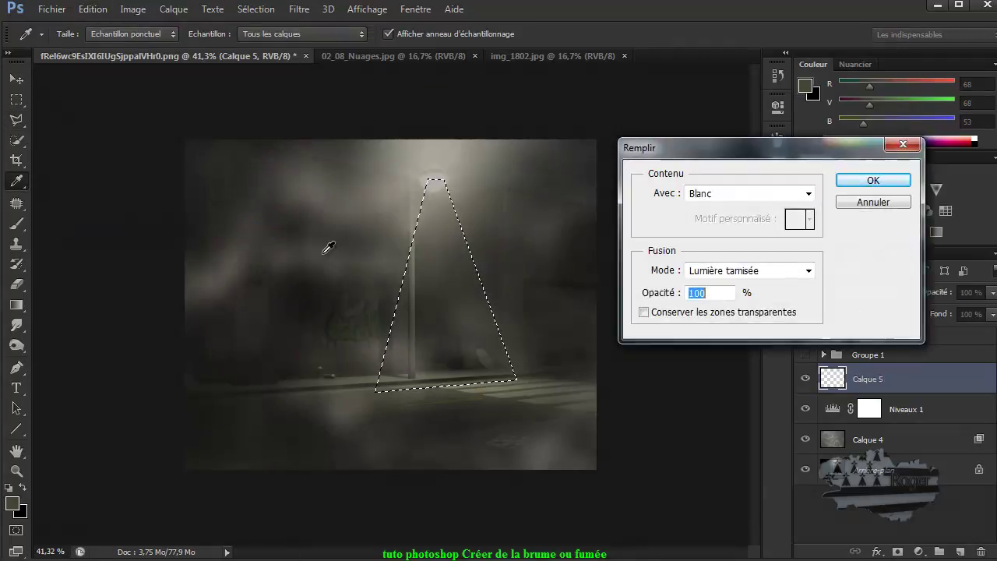
left_click(790, 199)
left_click(740, 335)
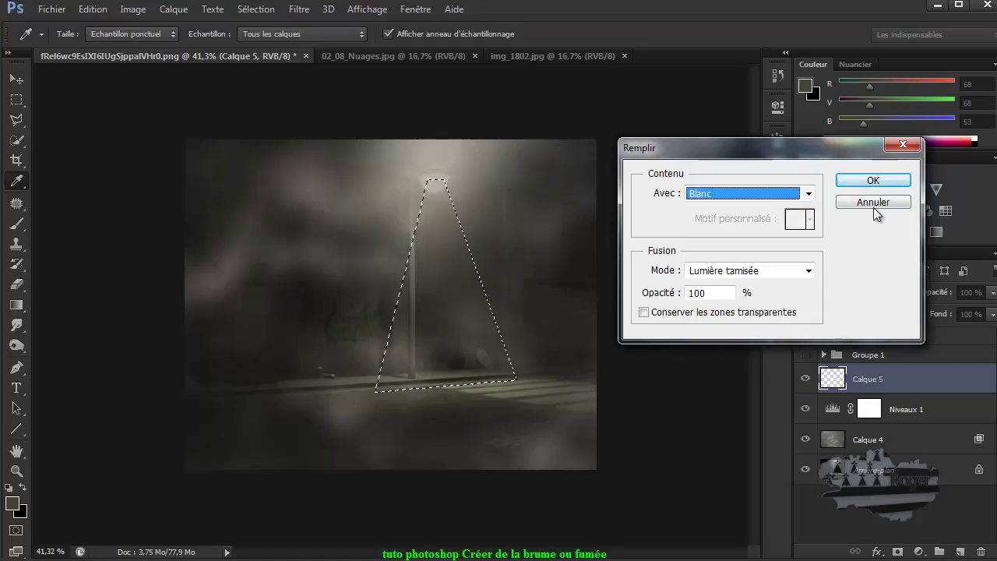
left_click(873, 181)
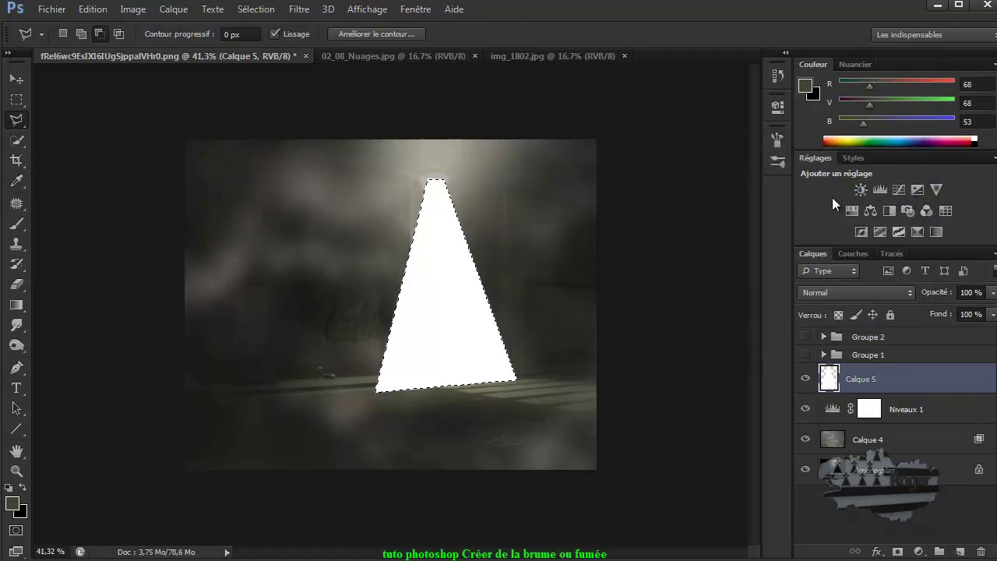
left_click(846, 288)
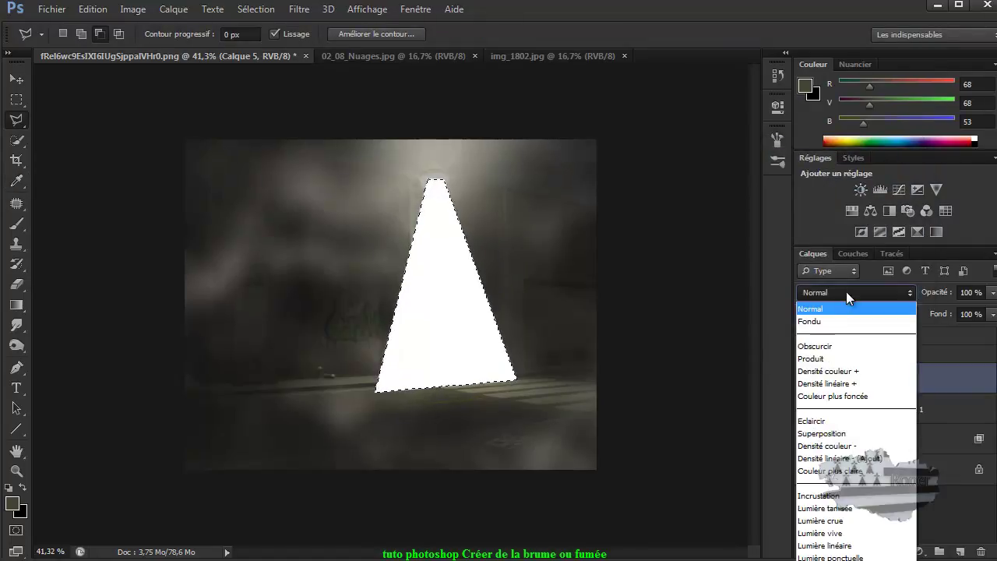
left_click(849, 509)
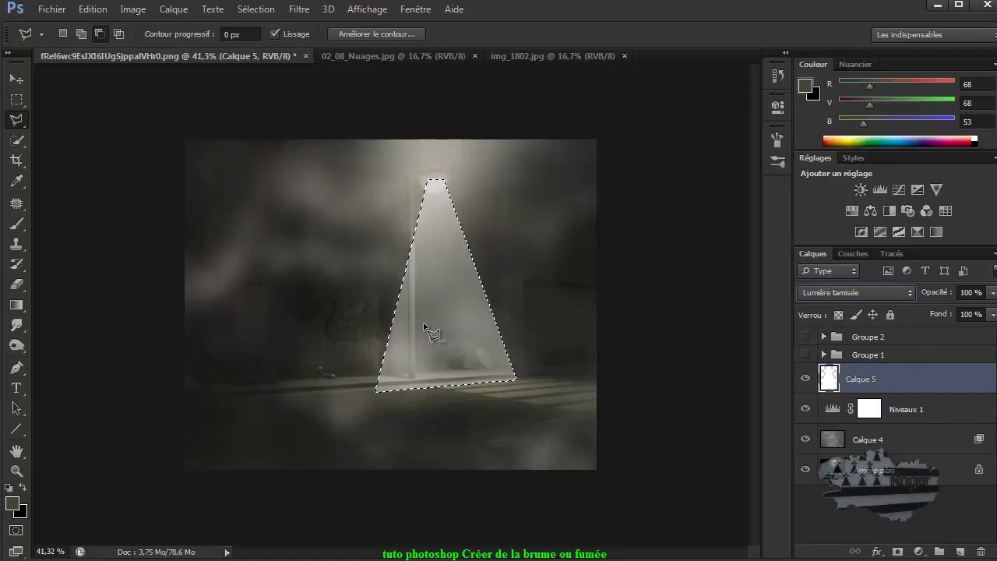
Step: Deselect the beam, blur it with a ~36-pixel Gaussian blur, and drop its opacity to 74%
left_click(257, 8)
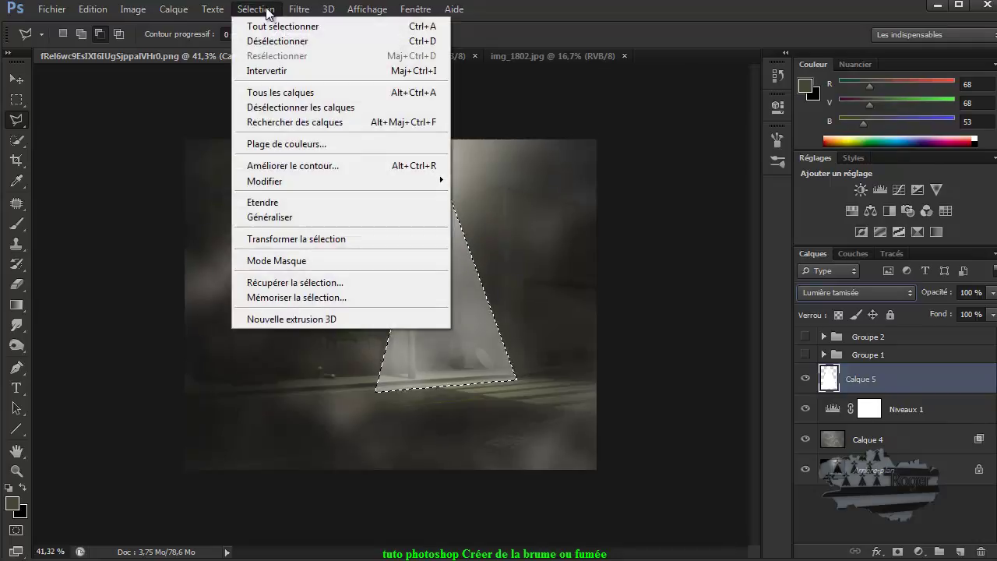
left_click(286, 42)
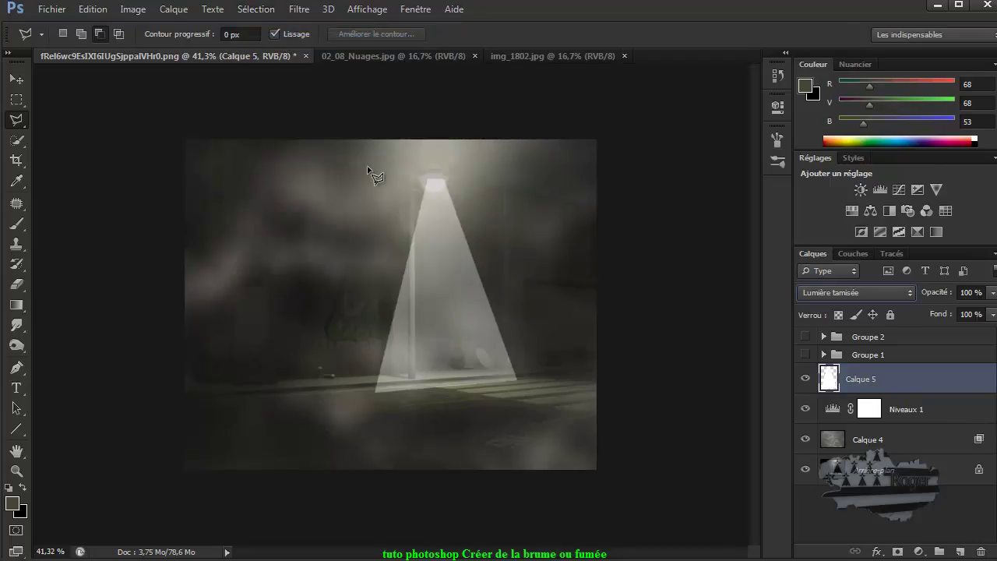
left_click(300, 9)
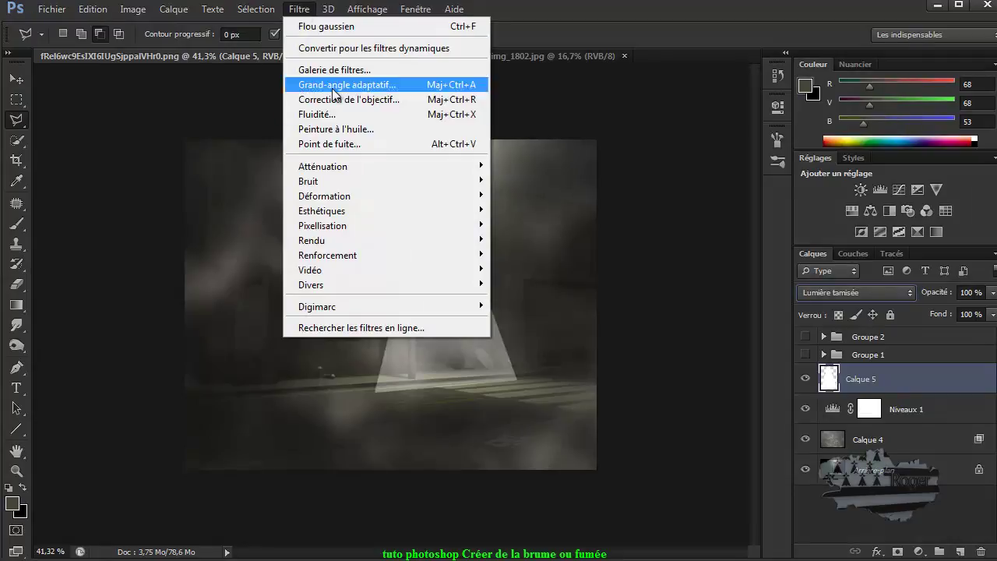
mouse_move(386, 166)
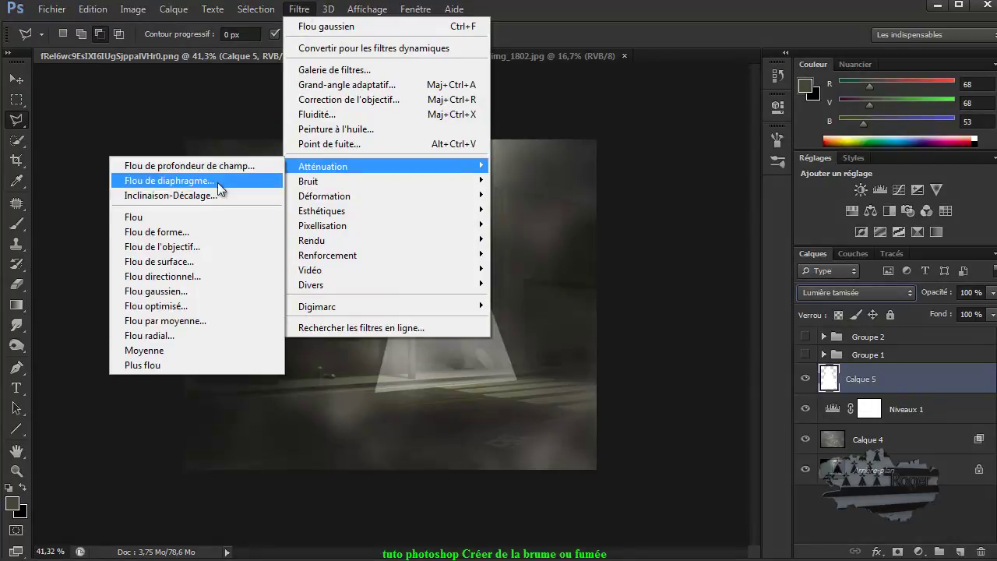
left_click(174, 292)
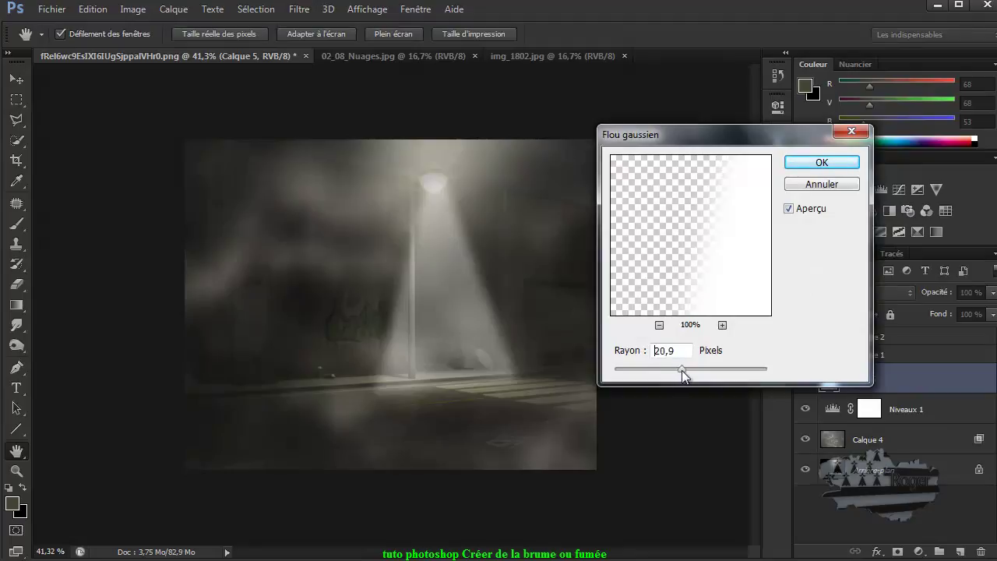
left_click_drag(691, 370, 692, 372)
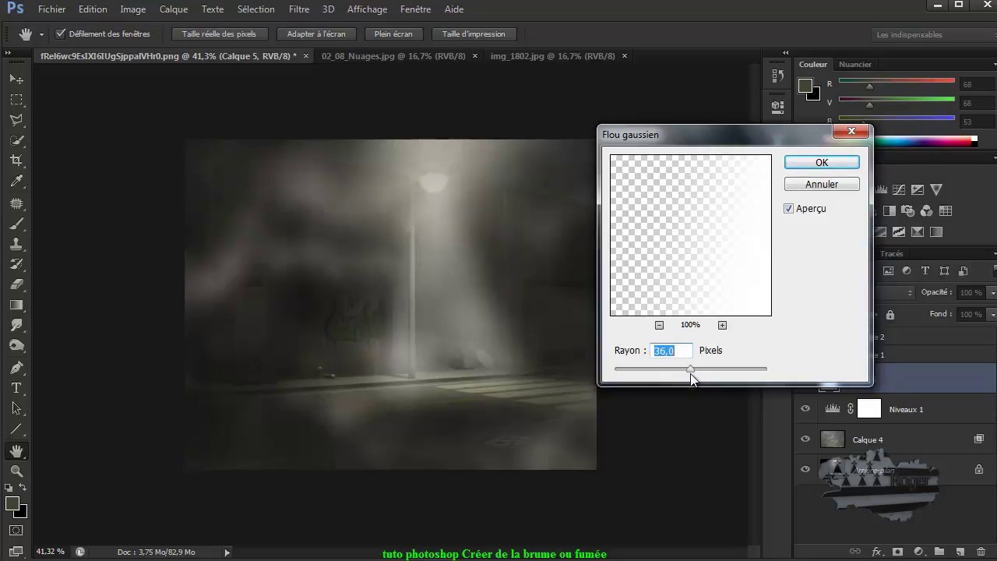
left_click(846, 162)
key("l")
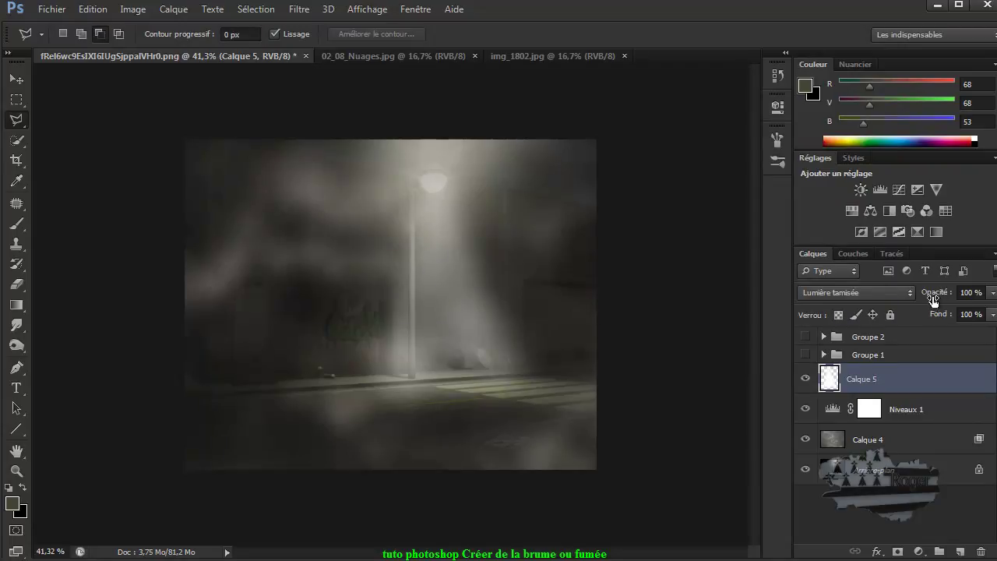
left_click_drag(941, 299, 920, 300)
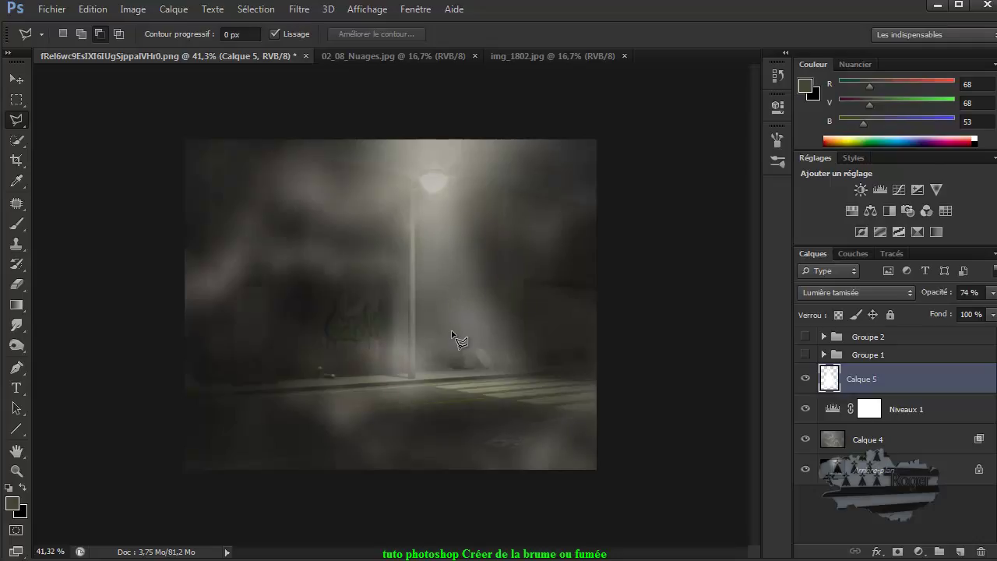
left_click(834, 441)
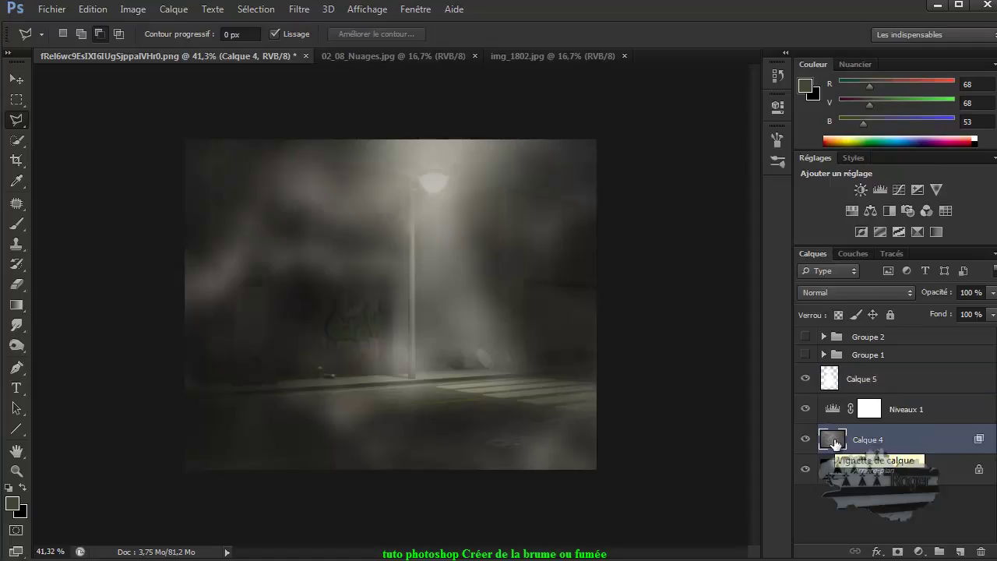
Step: Show Arrière-plan, Niveaux 1 and Calque 5 again, compare against the plain street, then zoom out
left_click(806, 441, "alt")
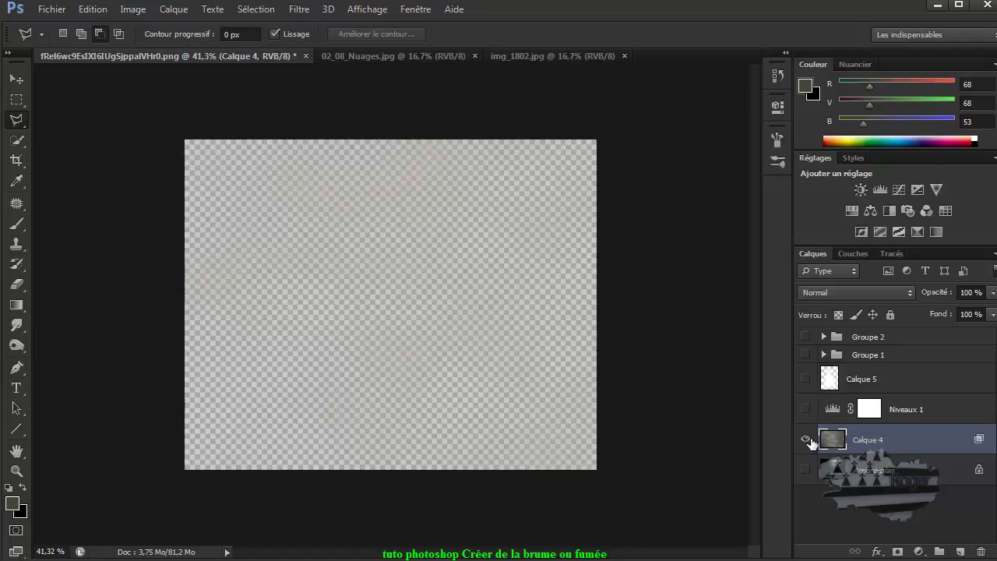
left_click(806, 473)
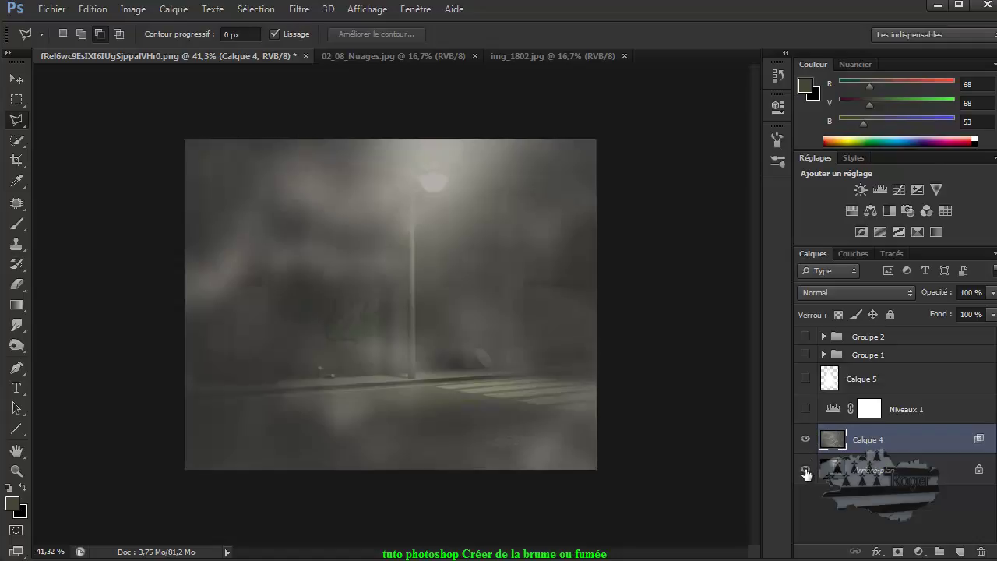
left_click(805, 410)
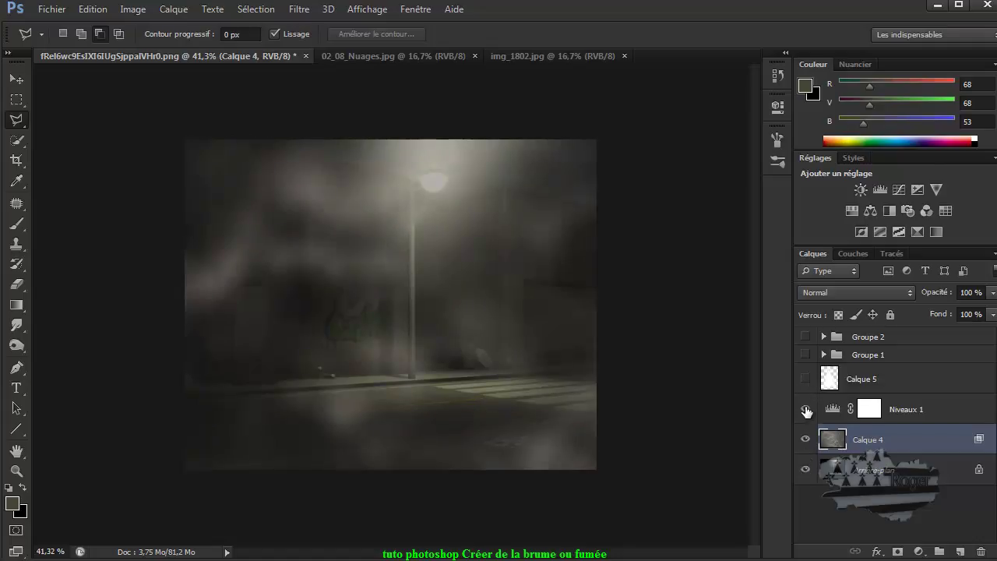
left_click(806, 379)
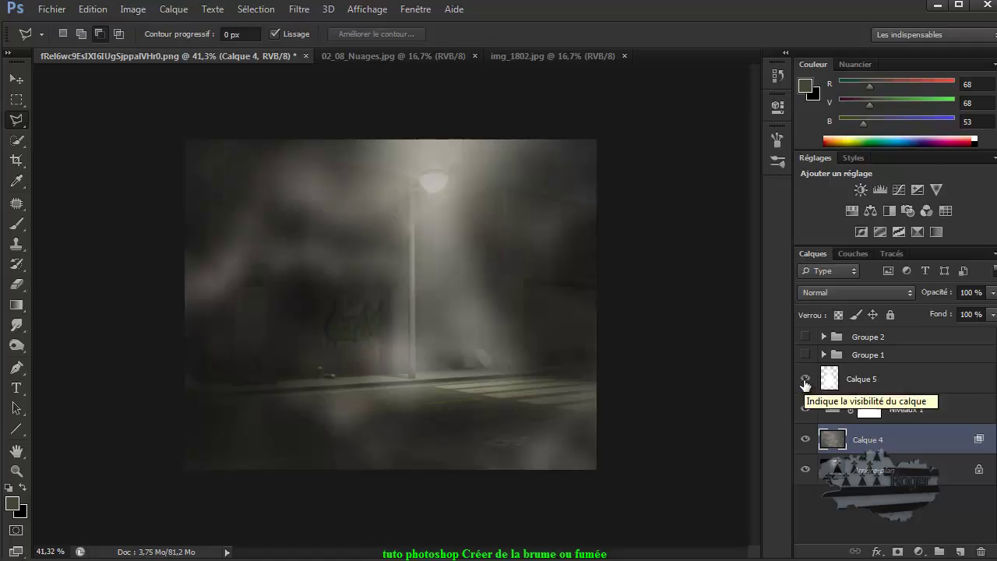
left_click(806, 471, "alt")
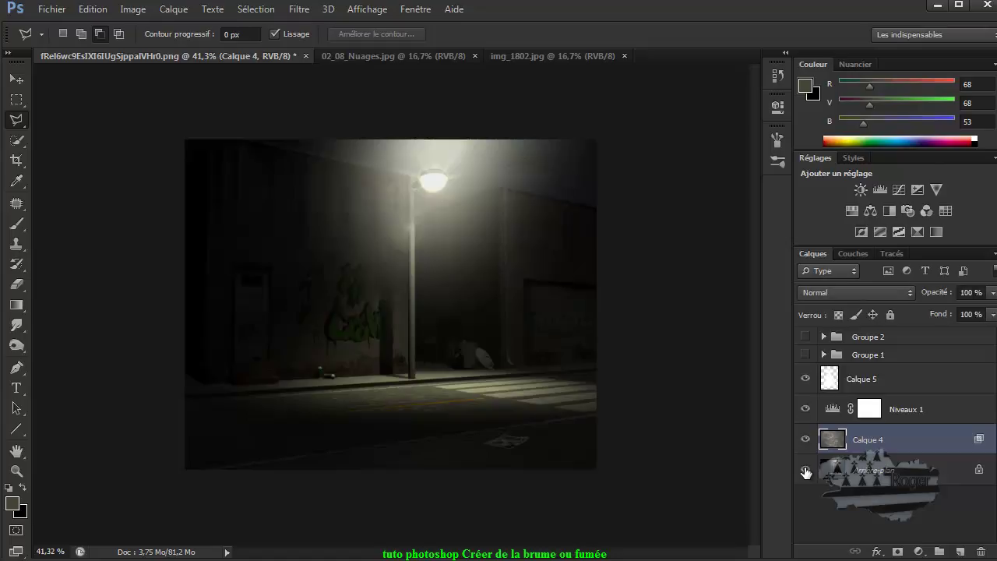
left_click(806, 470, "alt")
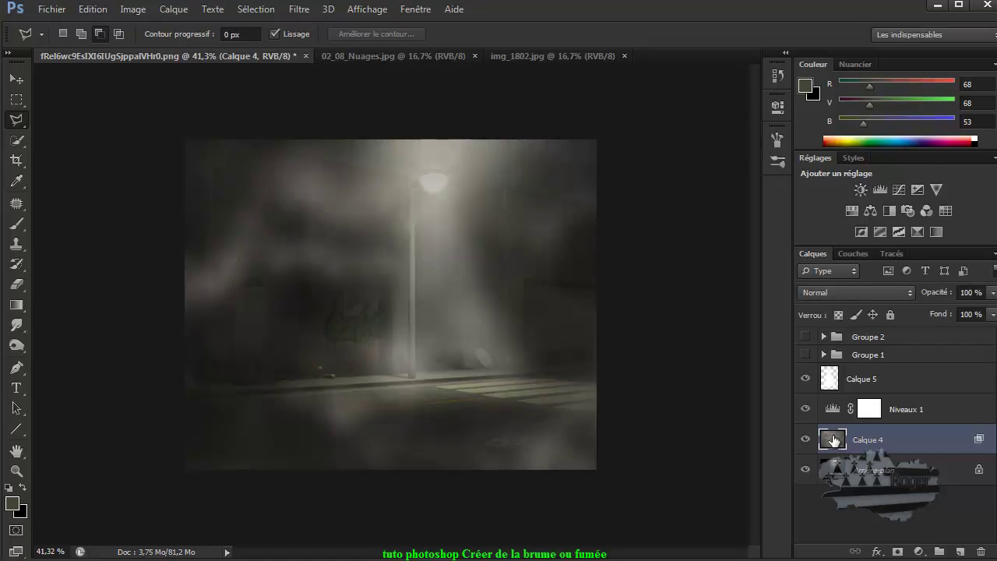
scroll(573, 353, "down", 1)
scroll(564, 342, "down", 1)
scroll(562, 346, "down", 1)
scroll(562, 348, "down", 1)
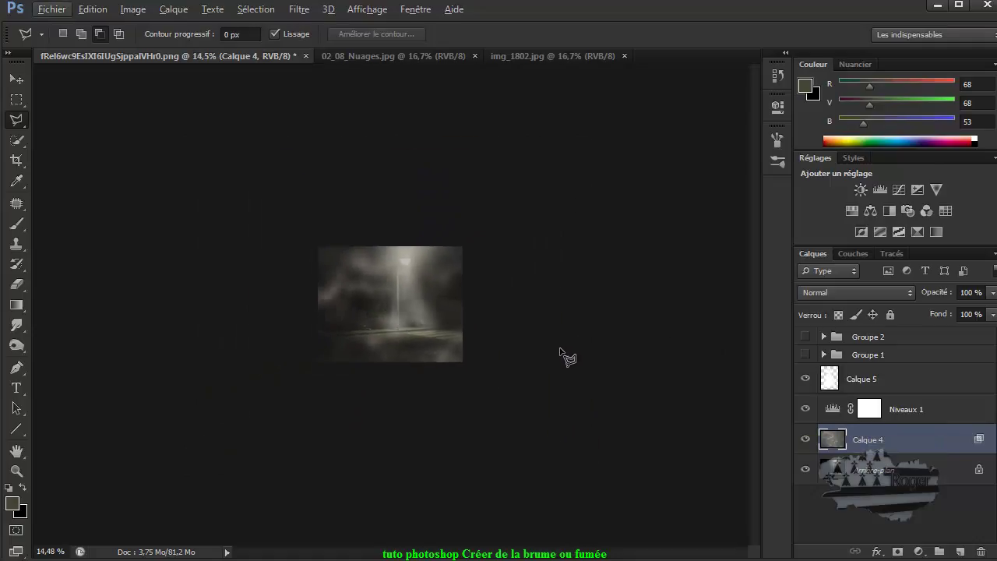
Step: Move the Calque 4 fog, rotate it to about -132.55°, and commit the transform
key("ctrl+t")
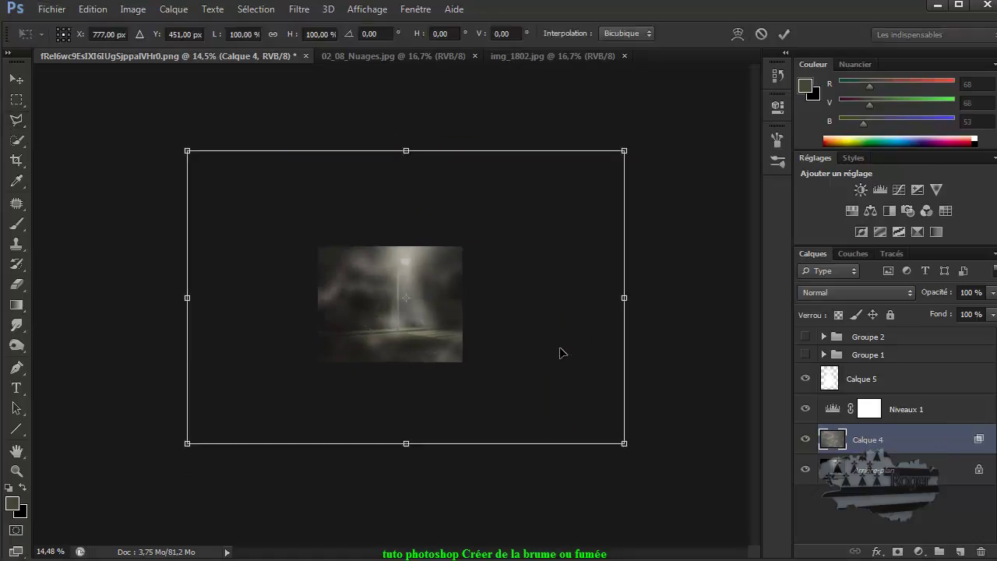
mouse_move(503, 211)
left_mouse_down()
mouse_move(427, 216)
mouse_move(397, 236)
mouse_move(414, 261)
mouse_move(364, 250)
mouse_move(356, 275)
mouse_move(467, 304)
mouse_move(586, 266)
mouse_move(626, 227)
mouse_move(615, 195)
mouse_move(585, 167)
mouse_move(498, 159)
mouse_move(573, 180)
mouse_move(577, 198)
mouse_move(588, 187)
left_mouse_up()
mouse_move(270, 102)
left_mouse_down()
mouse_move(210, 186)
mouse_move(378, 410)
mouse_move(413, 424)
left_mouse_up()
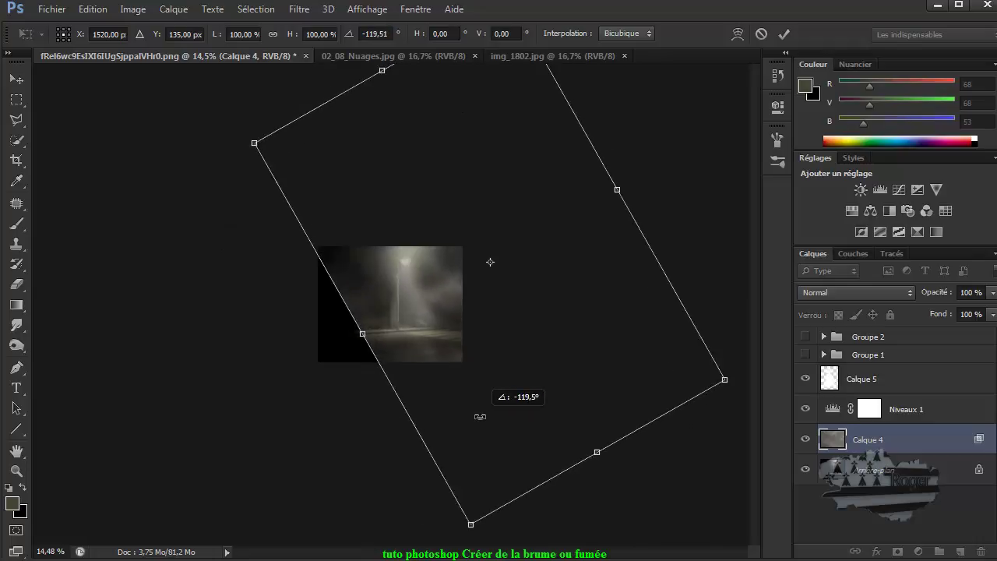
mouse_move(446, 419)
left_mouse_down()
mouse_move(499, 358)
mouse_move(423, 387)
left_mouse_up()
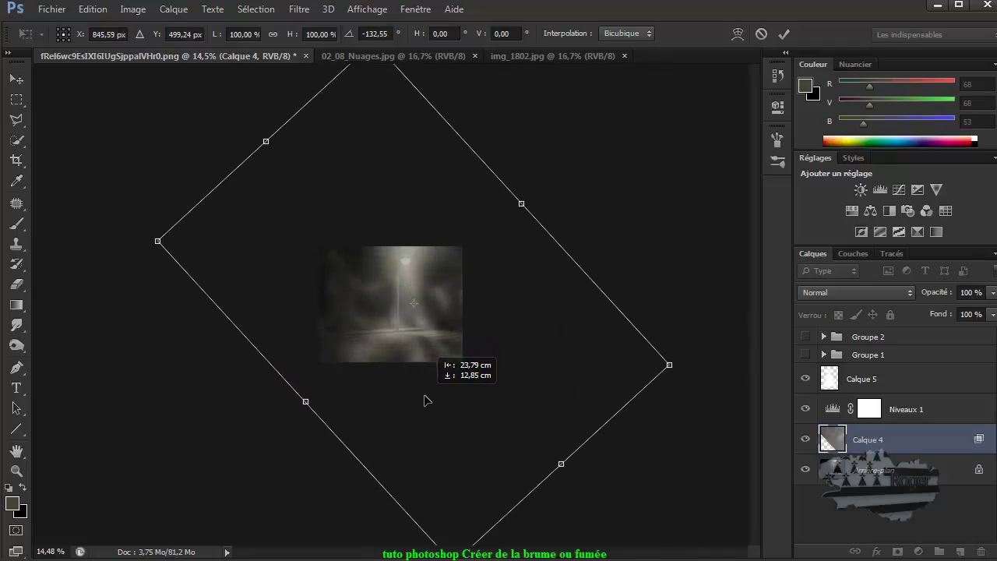
left_click_drag(423, 388, 420, 391)
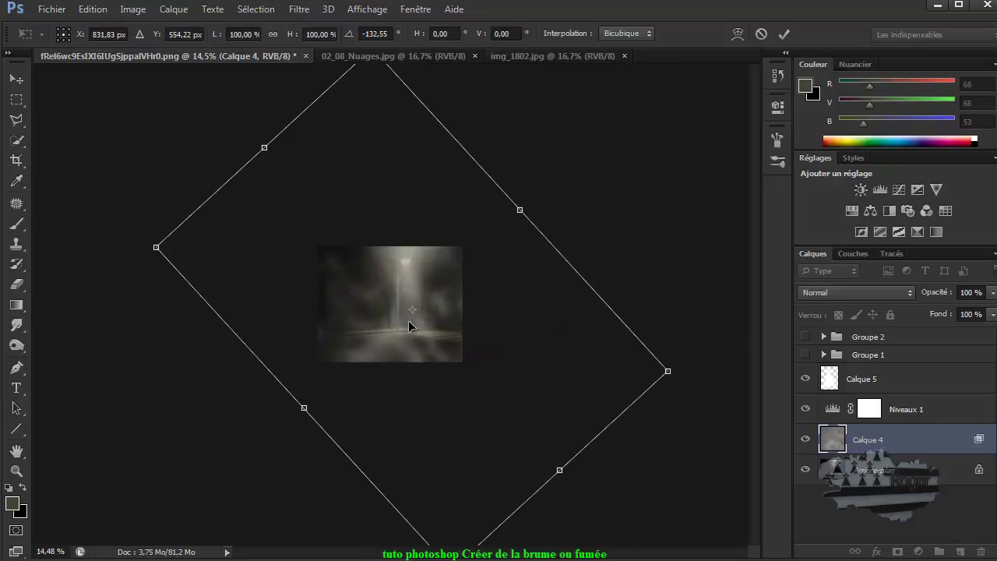
scroll(408, 320, "up", 3)
scroll(408, 321, "up", 3)
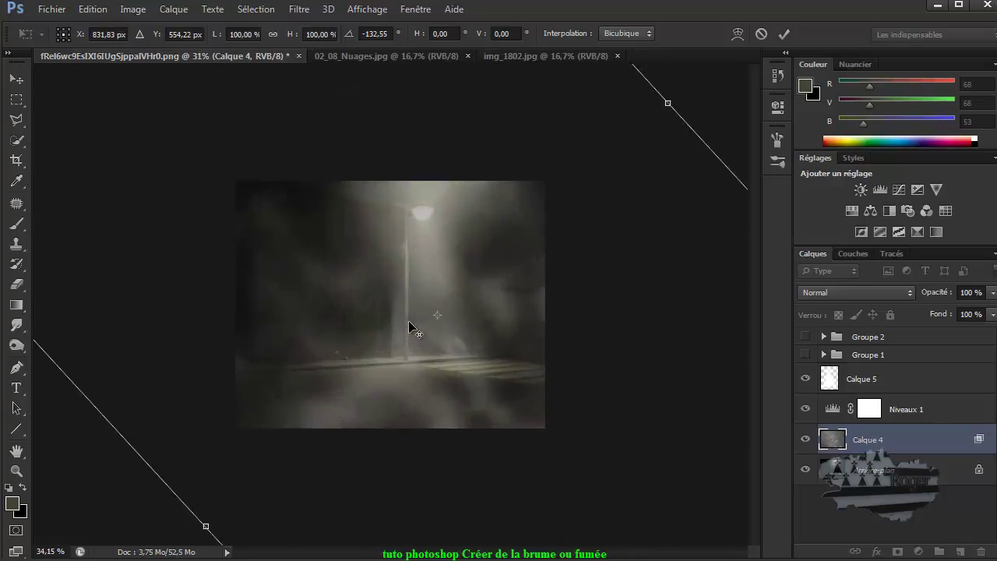
scroll(408, 320, "down", 1)
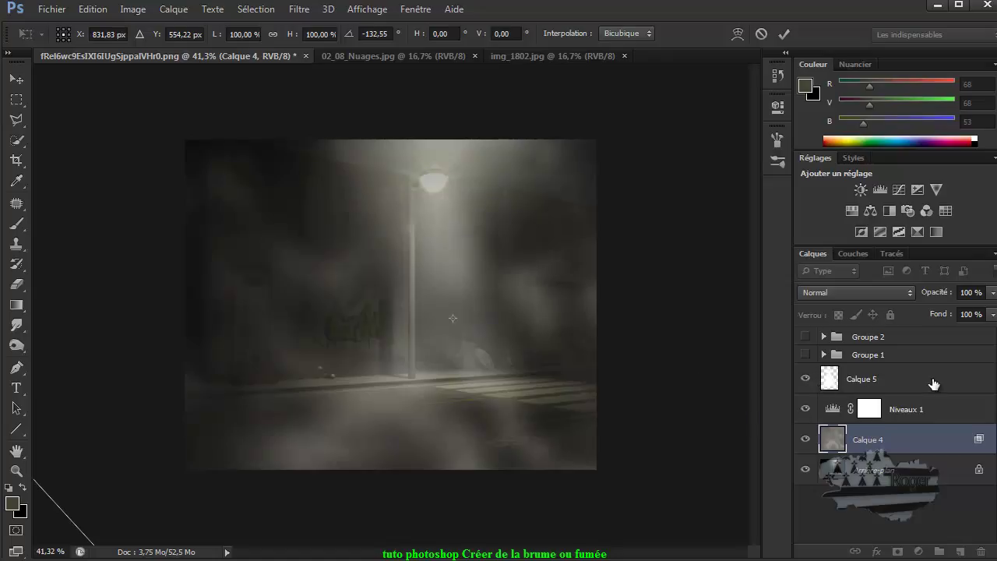
key("l")
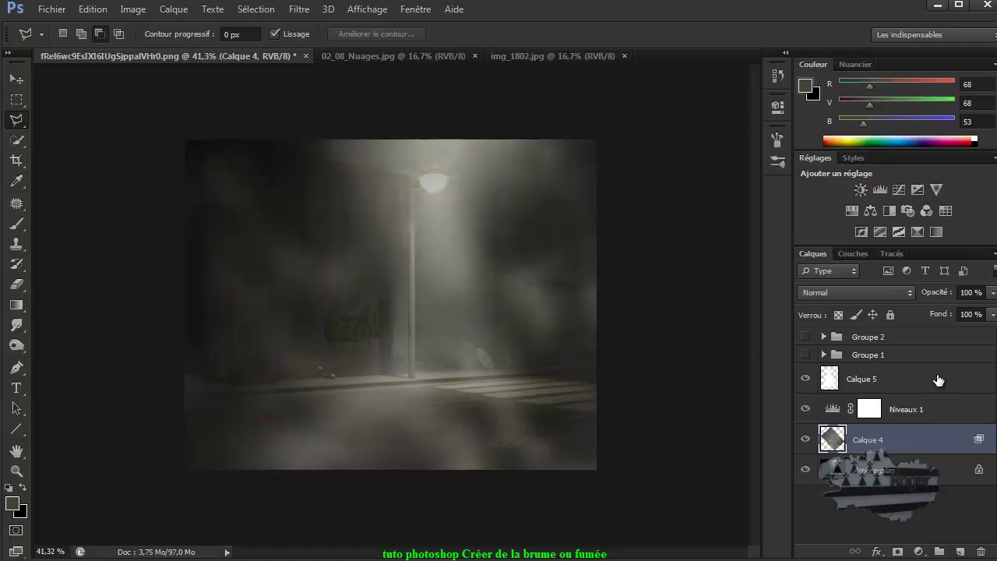
Step: Group Calque 5 through Calque 4 into Groupe 3, delete Groupes 1 and 2, and hide Groupe 3
left_click(939, 380, "shift")
left_click_drag(939, 380, 943, 552)
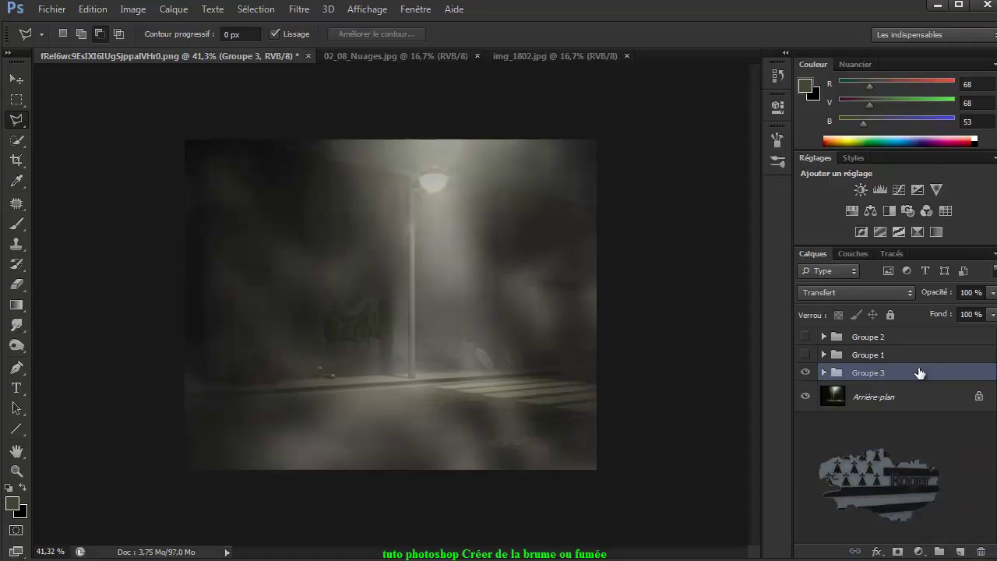
left_click(917, 340)
left_click(919, 355, "shift")
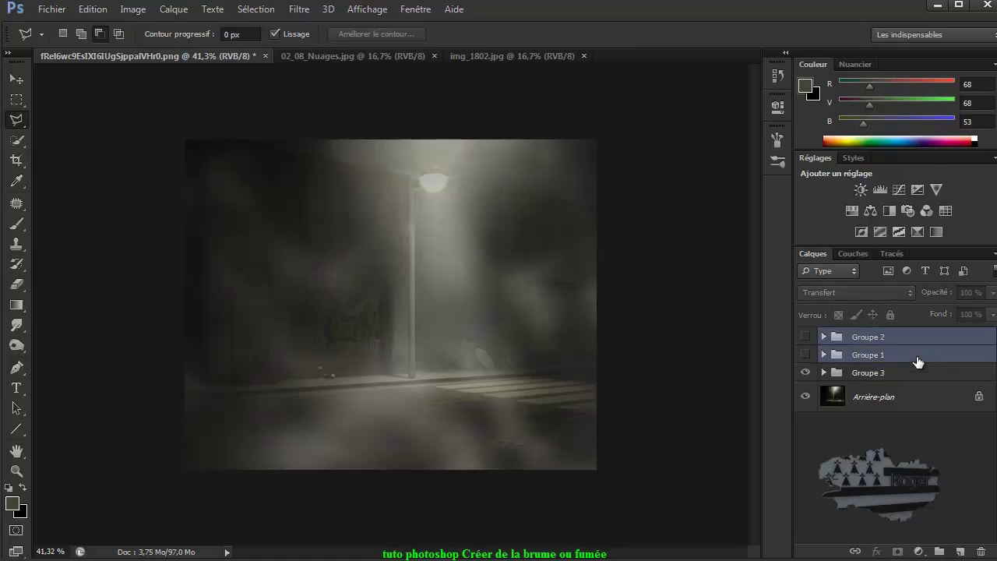
left_click_drag(920, 355, 981, 552)
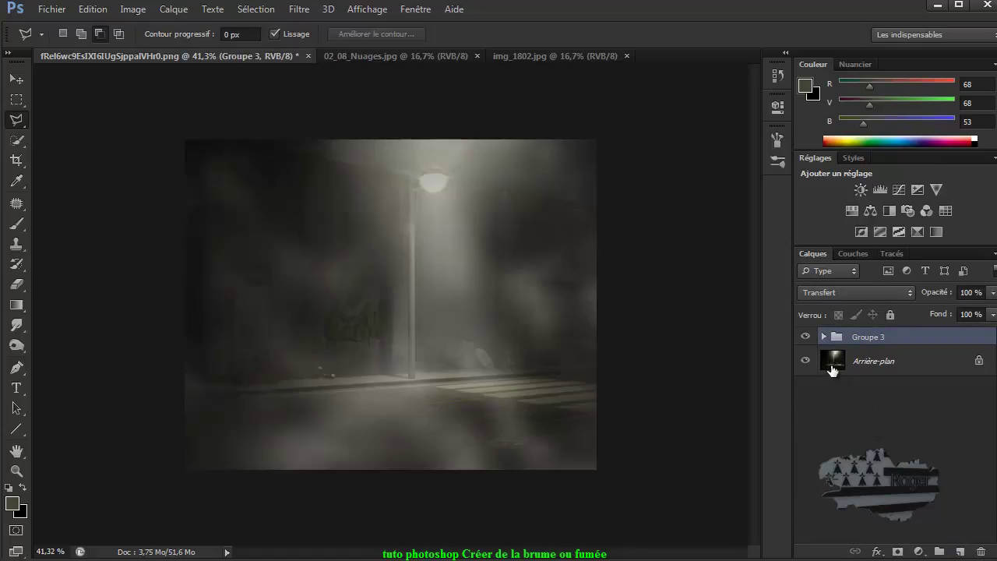
left_click(806, 336)
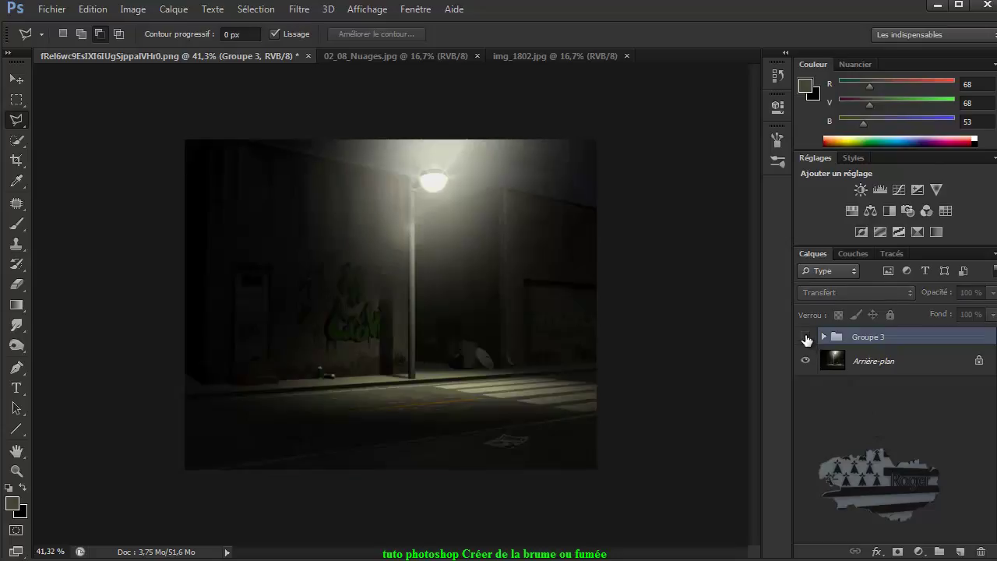
Step: Add an empty Calque 6 above Arrière-plan, then select the Brush tool with default colours
left_click(861, 362)
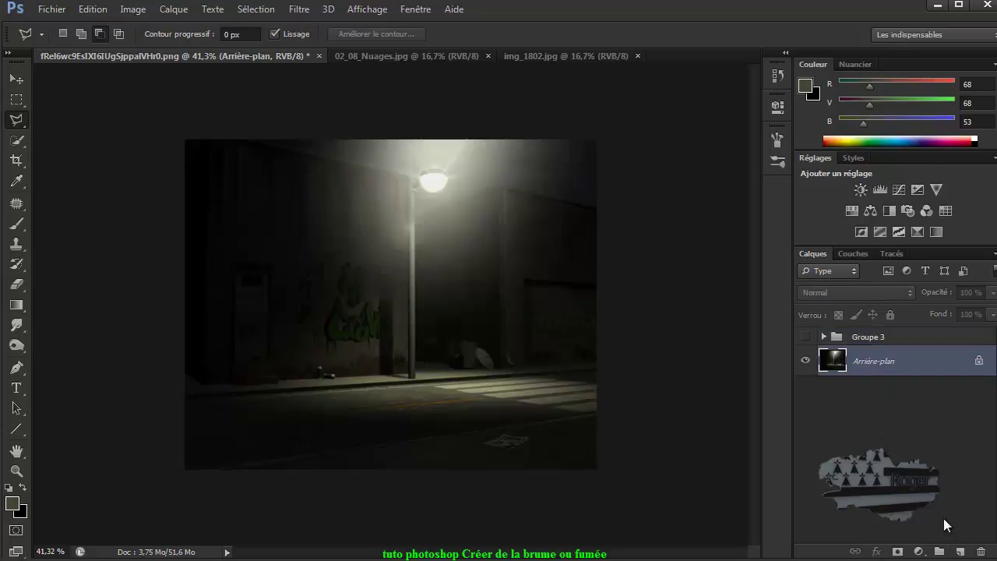
left_click(961, 552)
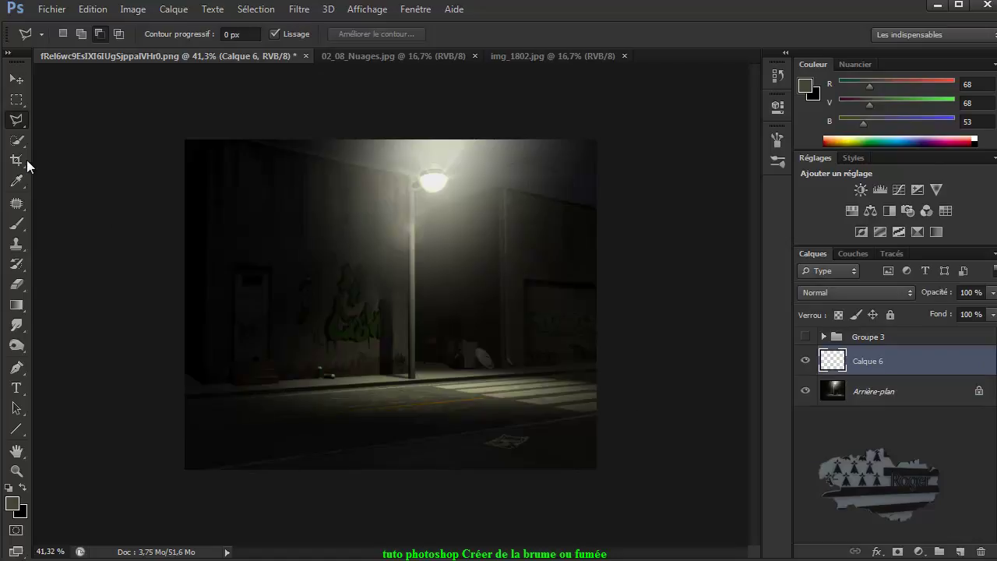
left_click(17, 225)
left_click(8, 488)
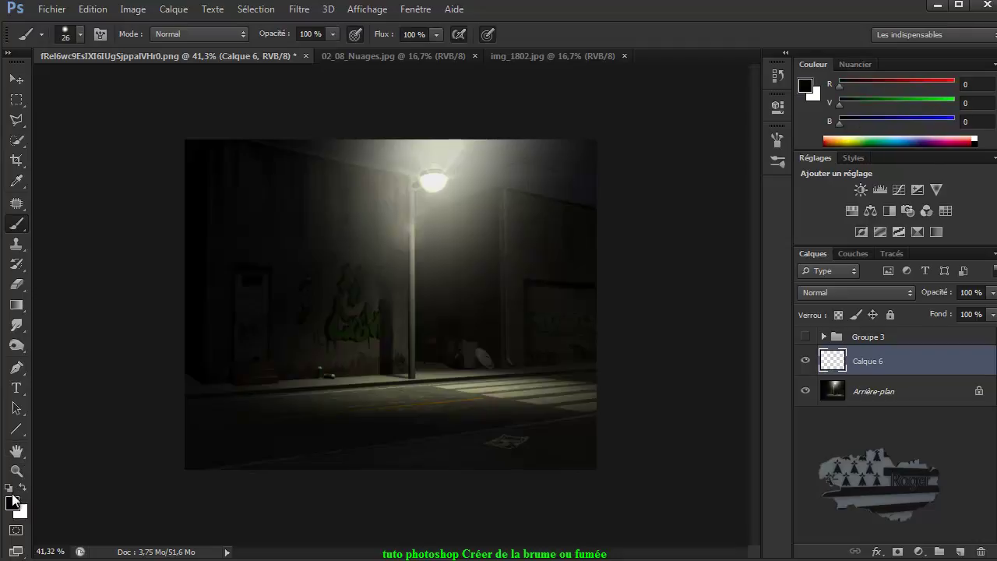
Step: Make white the foreground colour and set a soft 60 px brush at 0% hardness
left_click(12, 503)
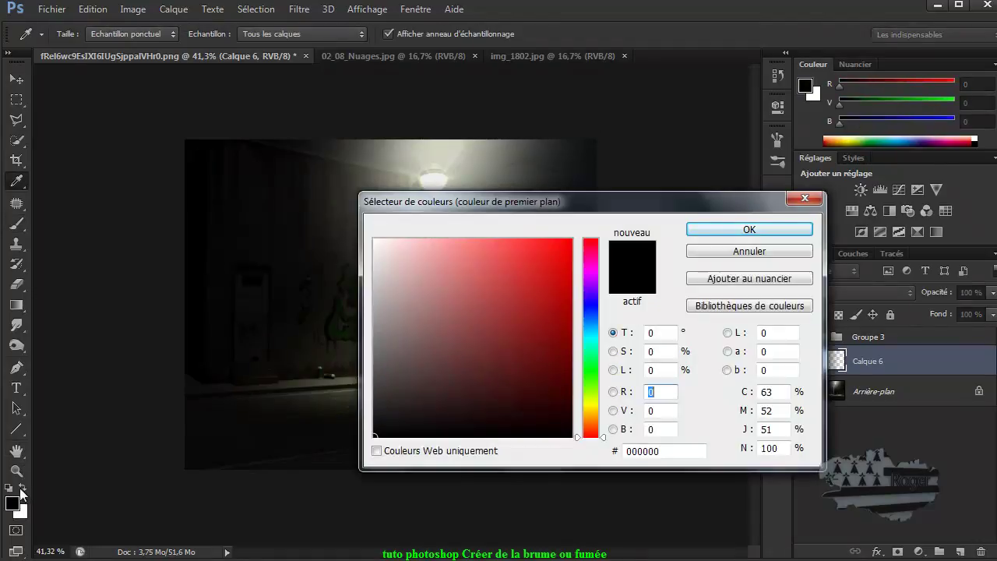
key("Return")
left_click(24, 485)
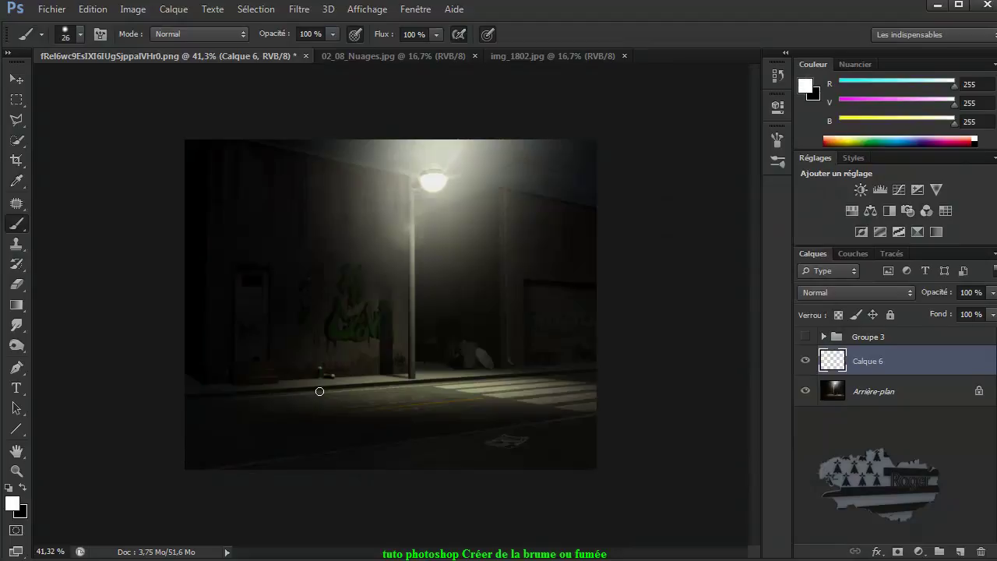
left_click_drag(310, 373, 354, 396)
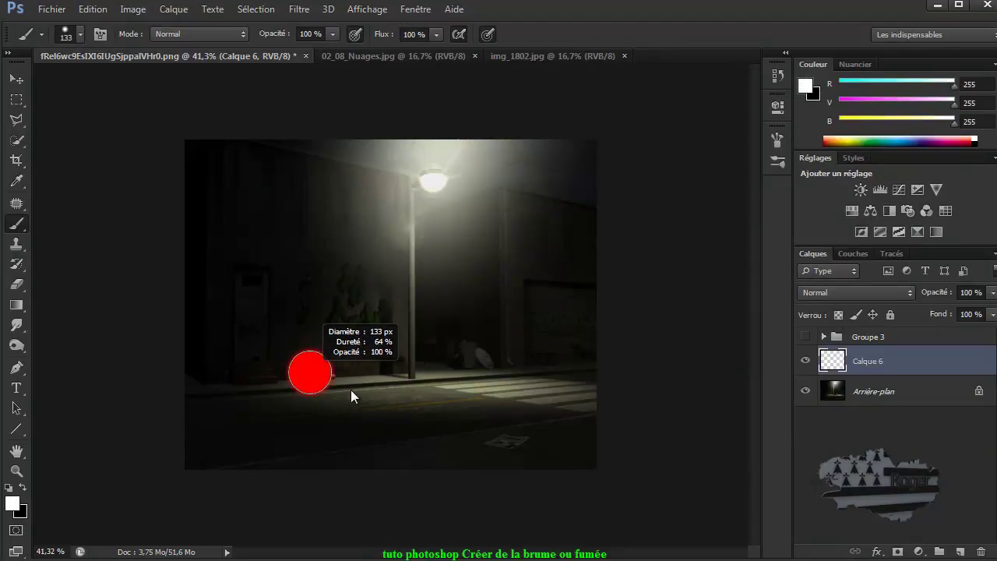
mouse_move(355, 390)
left_mouse_down()
mouse_move(330, 396)
mouse_move(336, 356)
left_mouse_up()
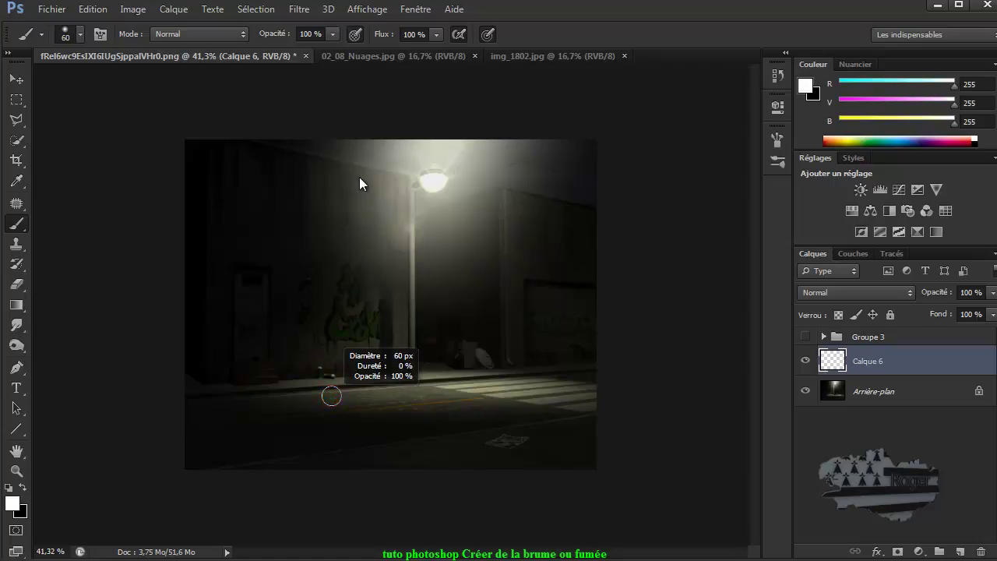
left_click_drag(359, 181, 360, 177)
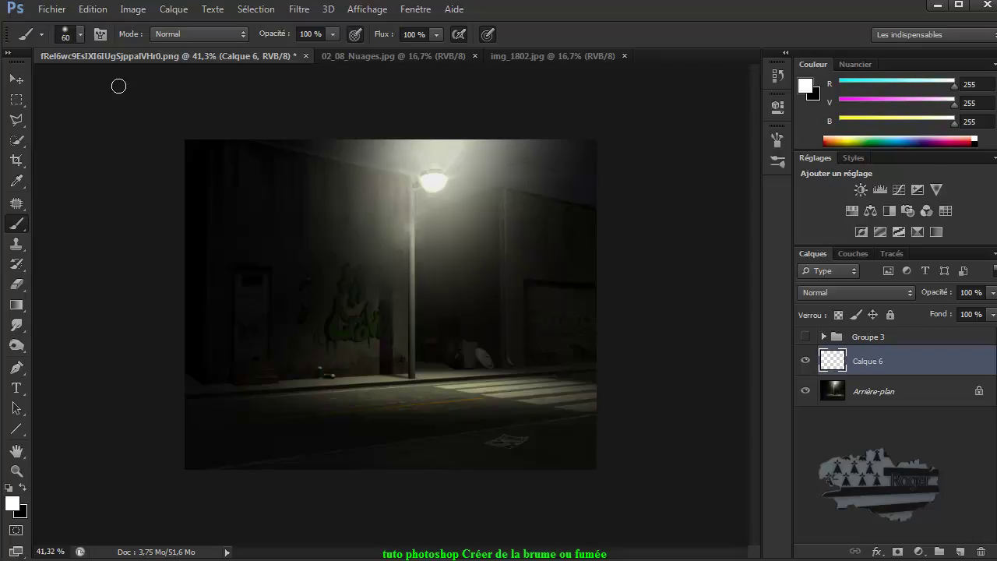
left_click(101, 35)
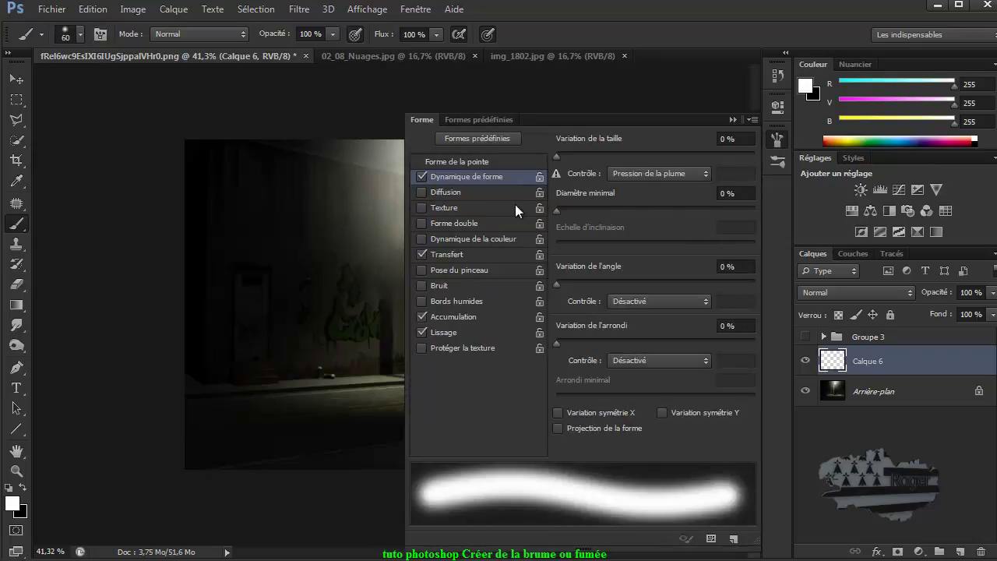
Step: In the Brush panel, add size jitter and adjust the Shape Dynamics minimum diameter
left_click(776, 140)
left_click(775, 140)
left_click(777, 143)
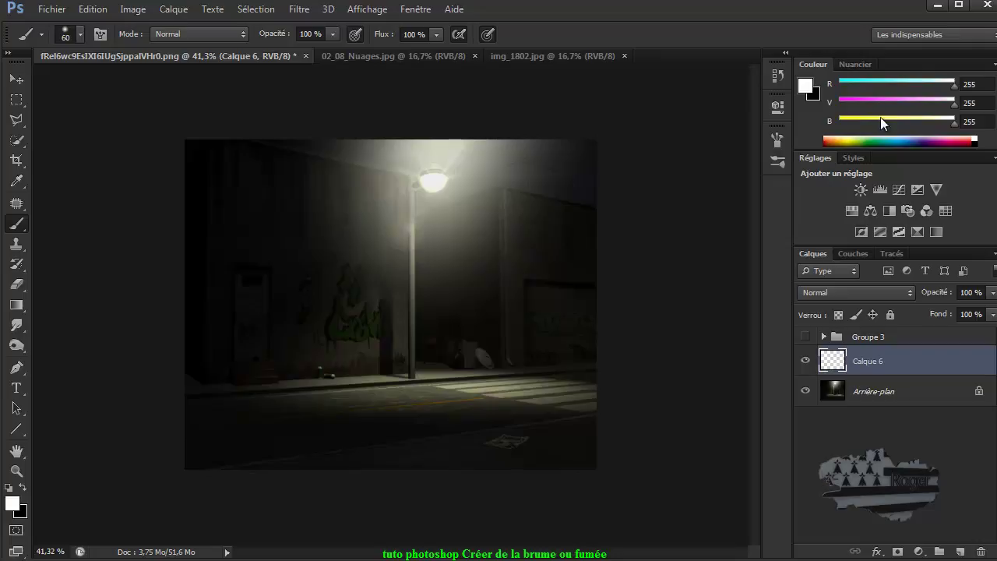
left_click(777, 140)
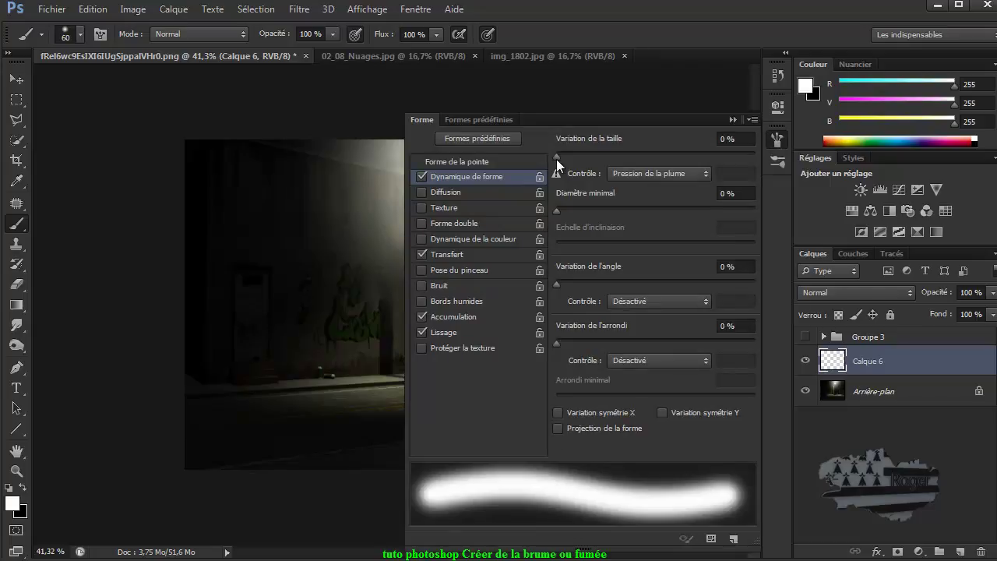
left_click_drag(556, 157, 679, 157)
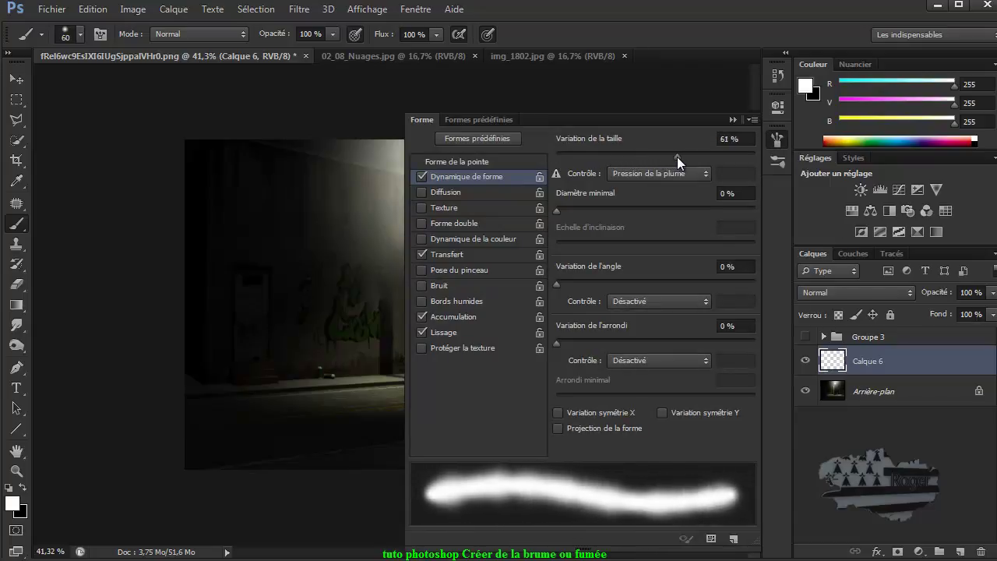
left_click(473, 162)
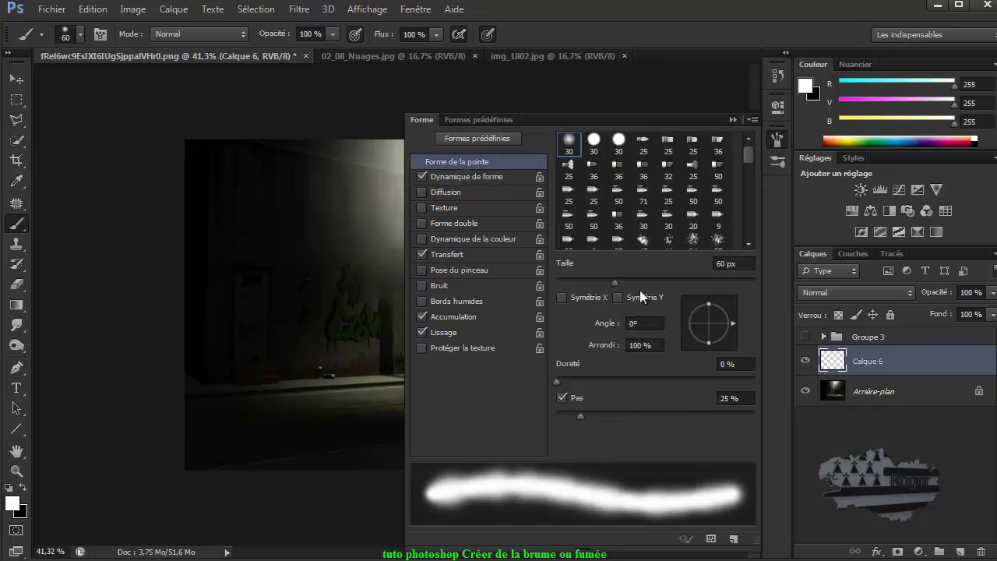
left_click(476, 177)
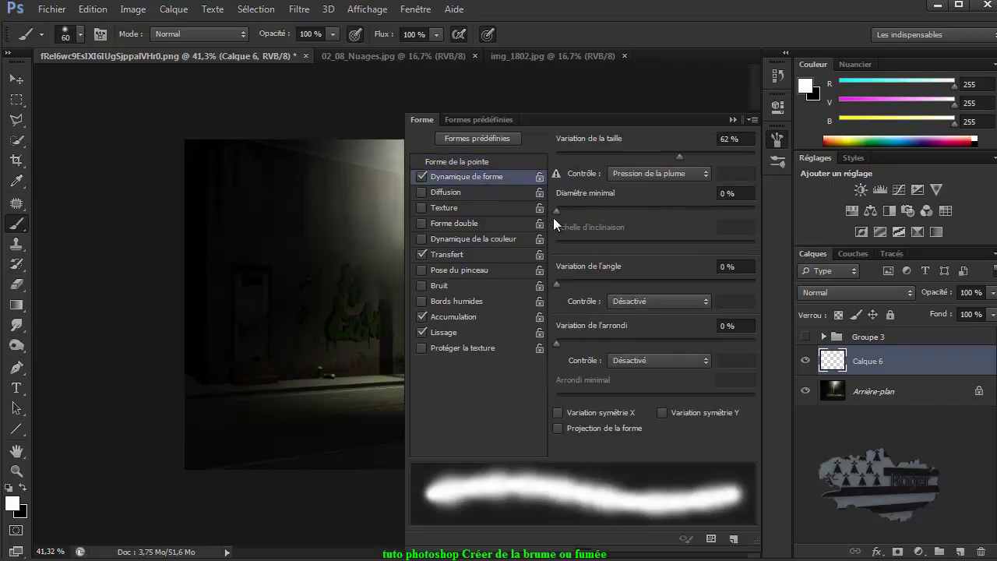
left_click_drag(558, 210, 582, 212)
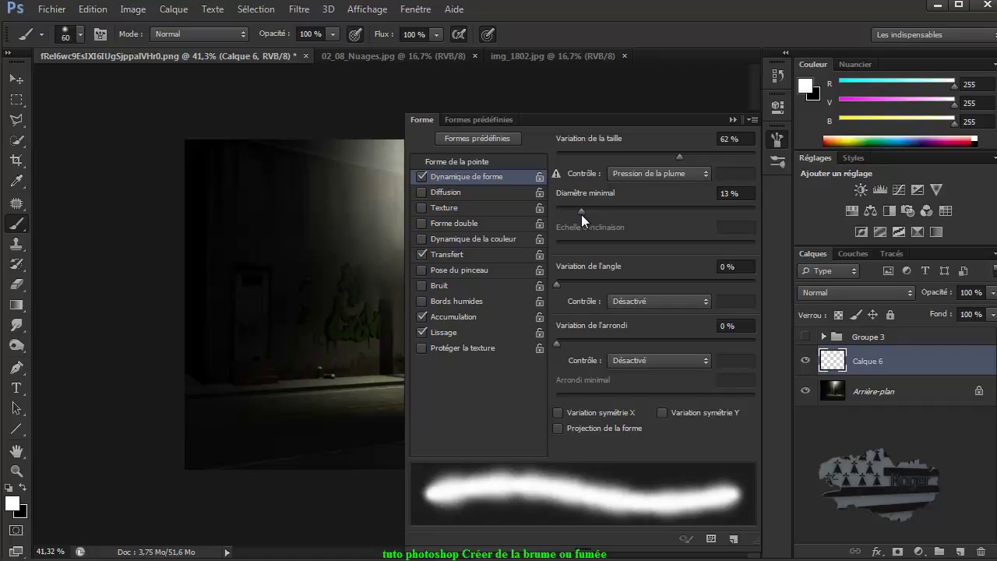
Step: Disable Transfer and Build-up, enable Scattering, set 76% jitter and 0% minimum diameter, then paint the bottom
left_click(419, 315)
left_click(421, 254)
left_click(422, 192)
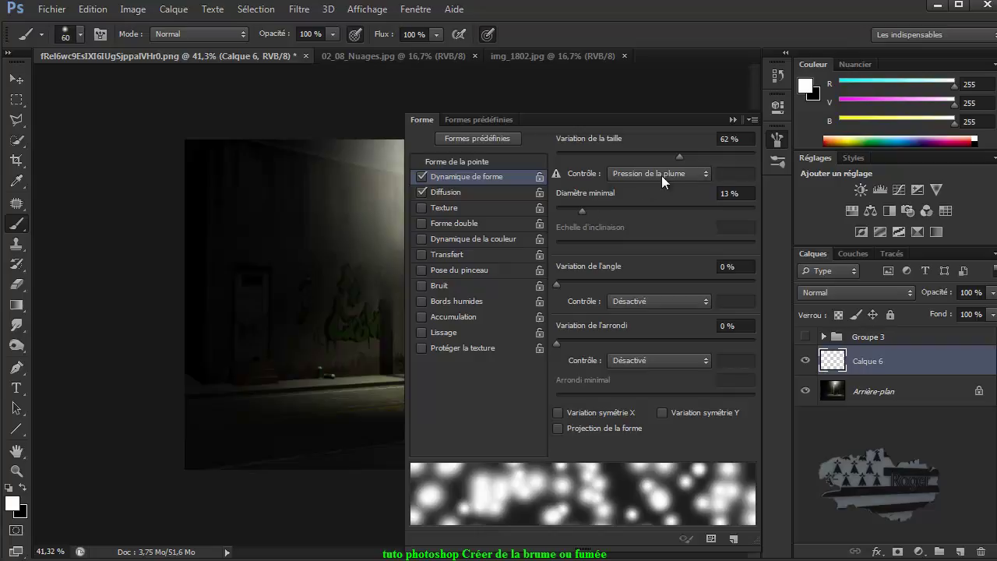
mouse_move(678, 158)
left_mouse_down()
mouse_move(614, 163)
mouse_move(707, 167)
left_mouse_up()
left_click_drag(582, 209, 548, 220)
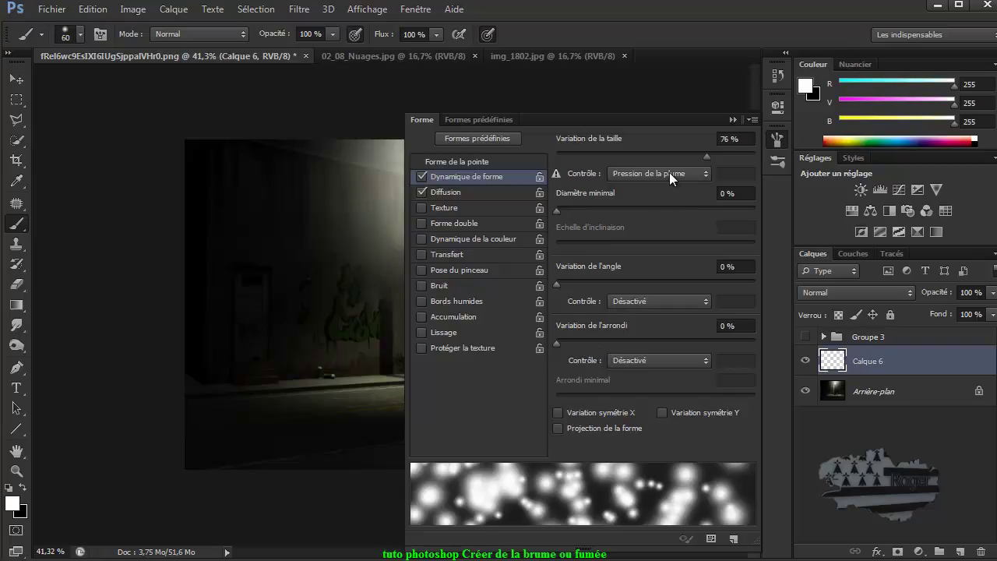
left_click(732, 120)
mouse_move(201, 418)
left_mouse_down()
mouse_move(488, 445)
mouse_move(336, 474)
mouse_move(378, 398)
mouse_move(510, 445)
left_mouse_up()
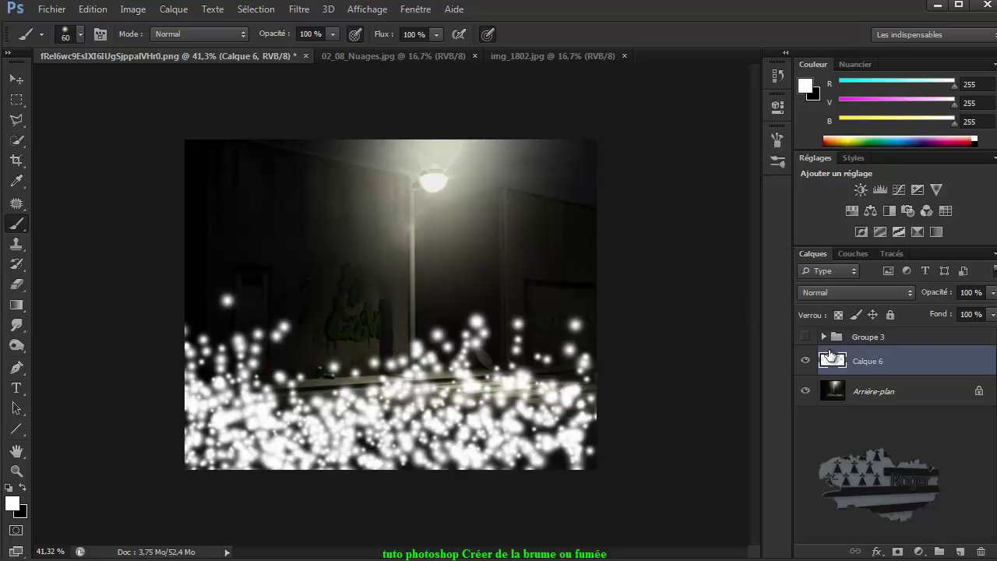
Step: Test splitting the Blend If dark slider in Calque 6's Blending Options, then confirm
key("h")
double_click(832, 360)
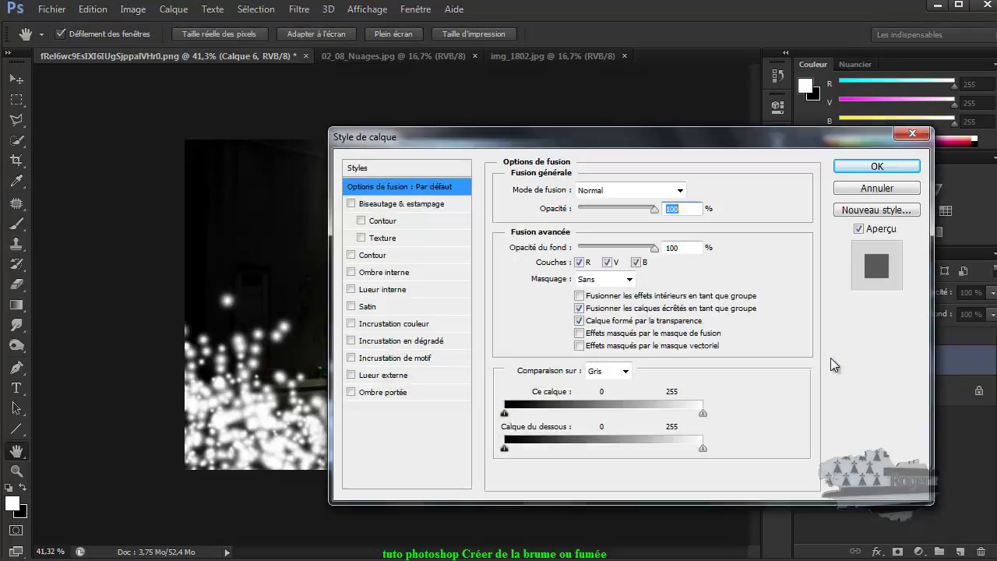
left_click_drag(570, 140, 646, 62)
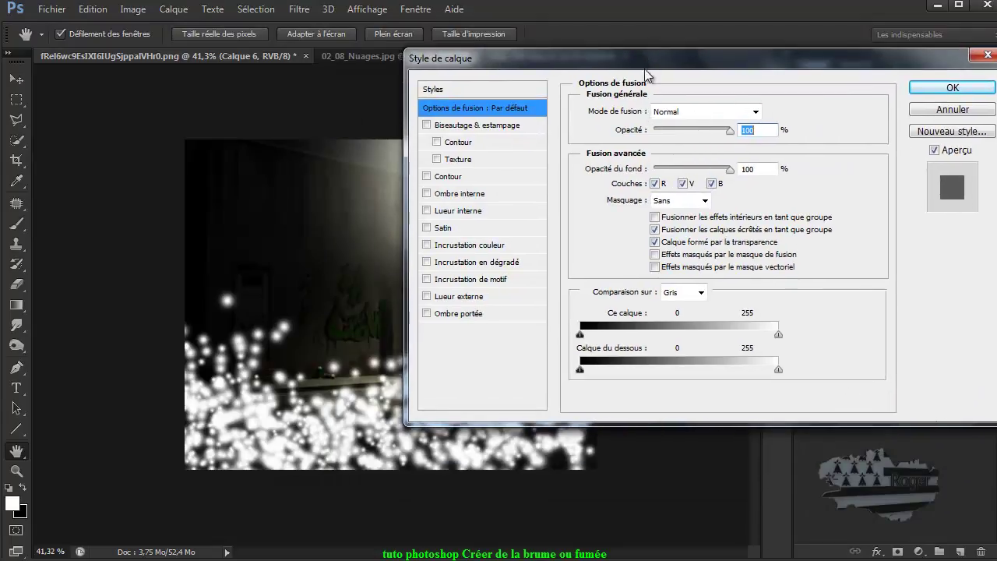
mouse_move(580, 335)
left_mouse_down()
mouse_move(668, 335)
mouse_move(580, 335)
left_mouse_up()
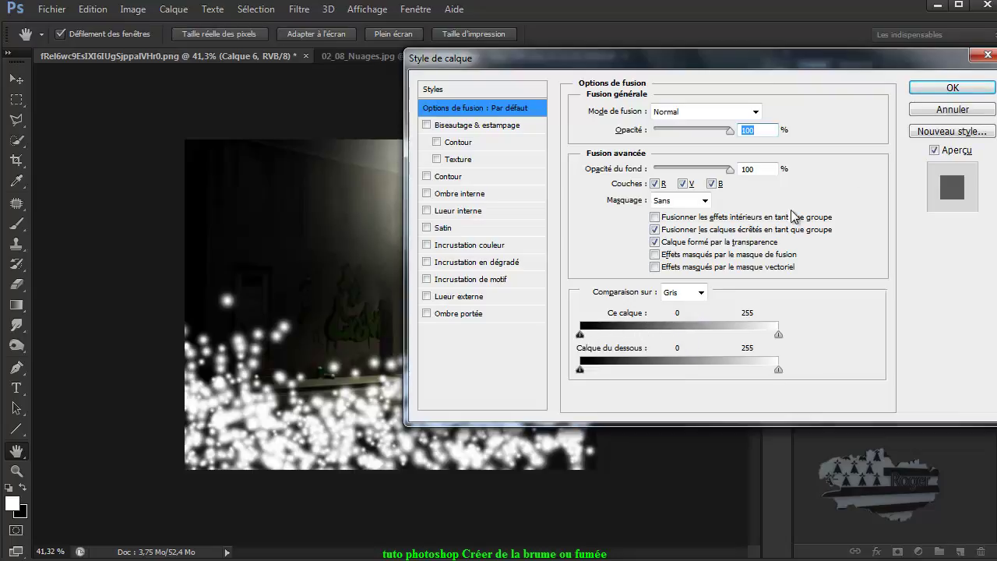
left_click(947, 88)
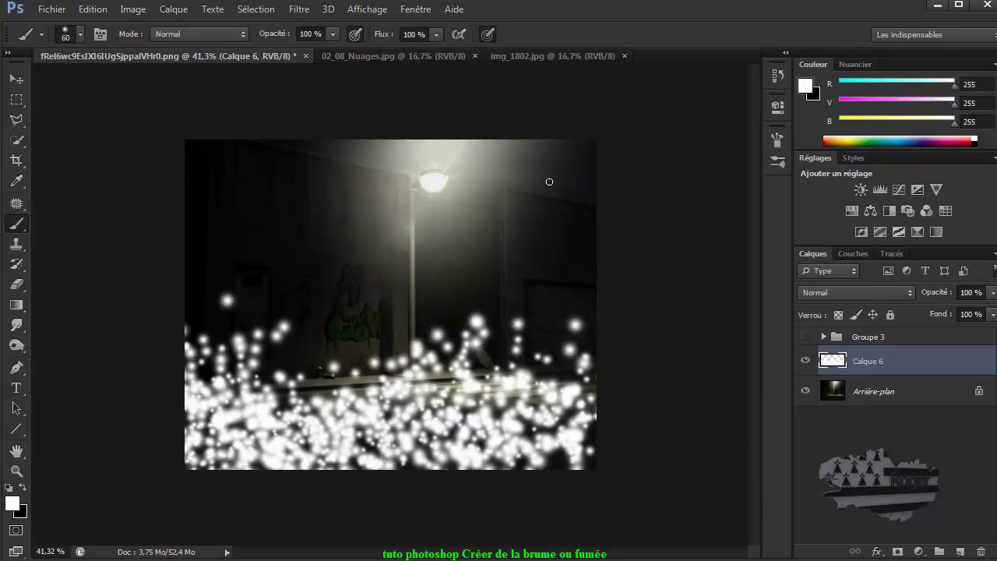
Step: Apply a Gaussian Blur of about 55 px radius to the white dabs
left_click(298, 10)
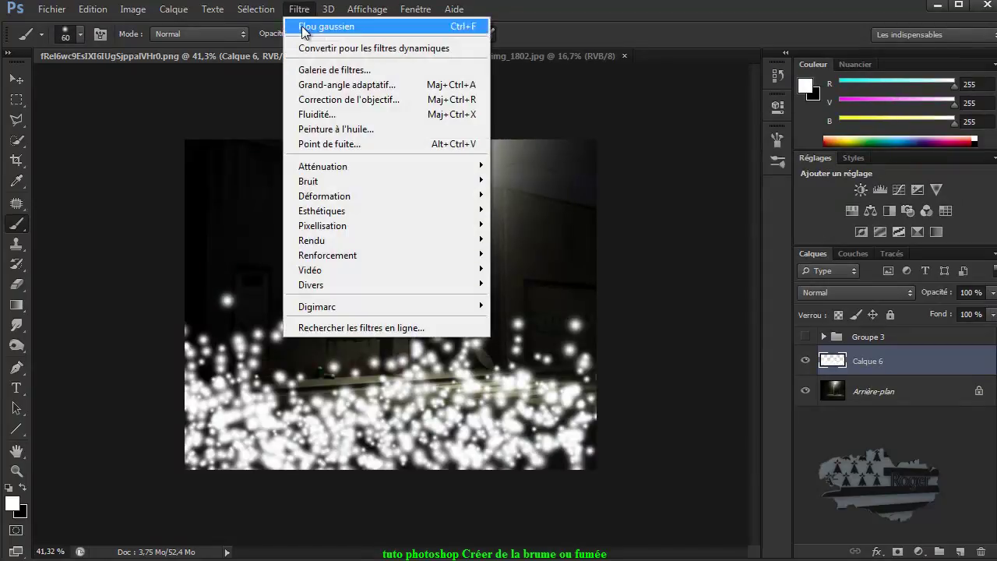
mouse_move(323, 166)
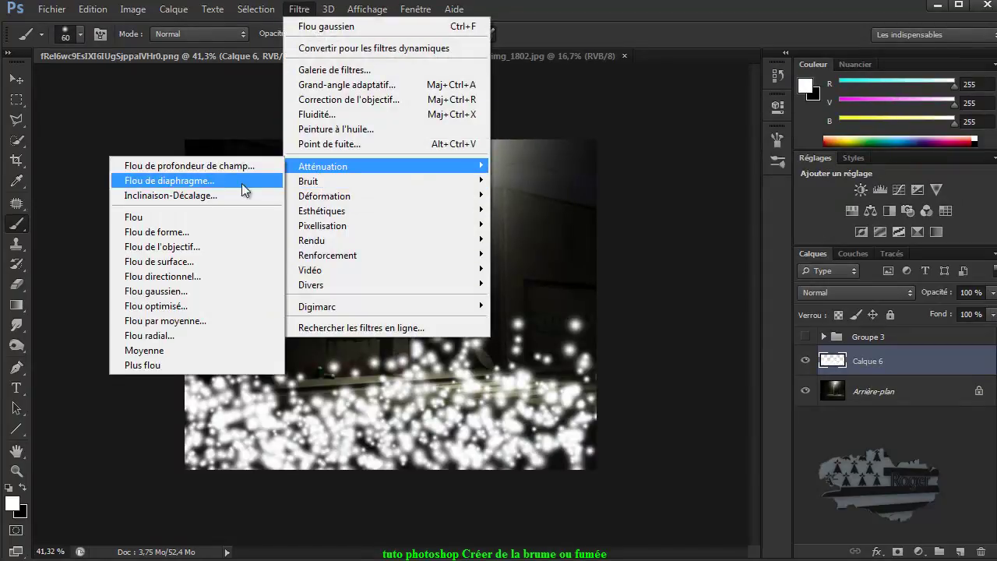
left_click(173, 291)
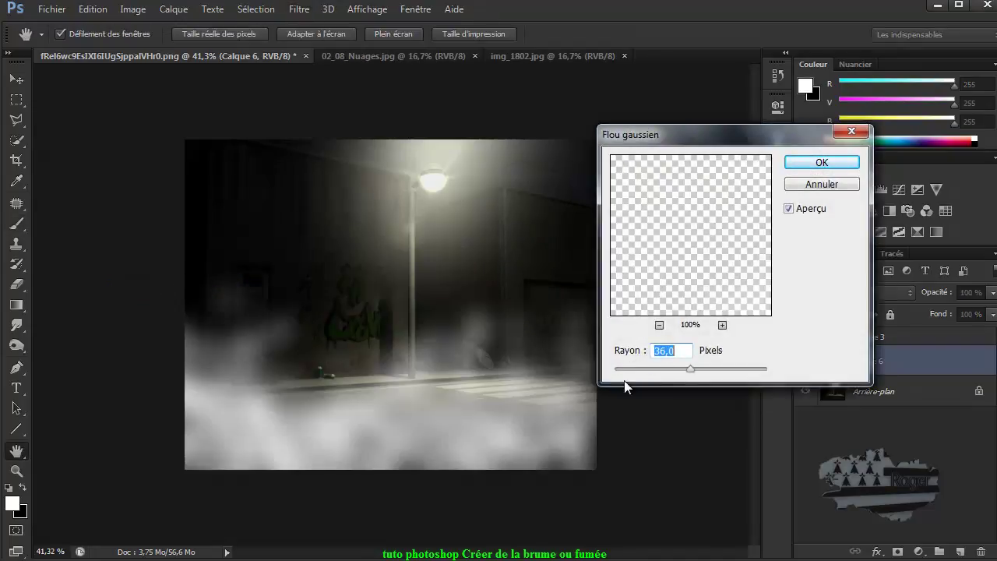
mouse_move(689, 369)
left_mouse_down()
mouse_move(710, 371)
mouse_move(700, 373)
left_mouse_up()
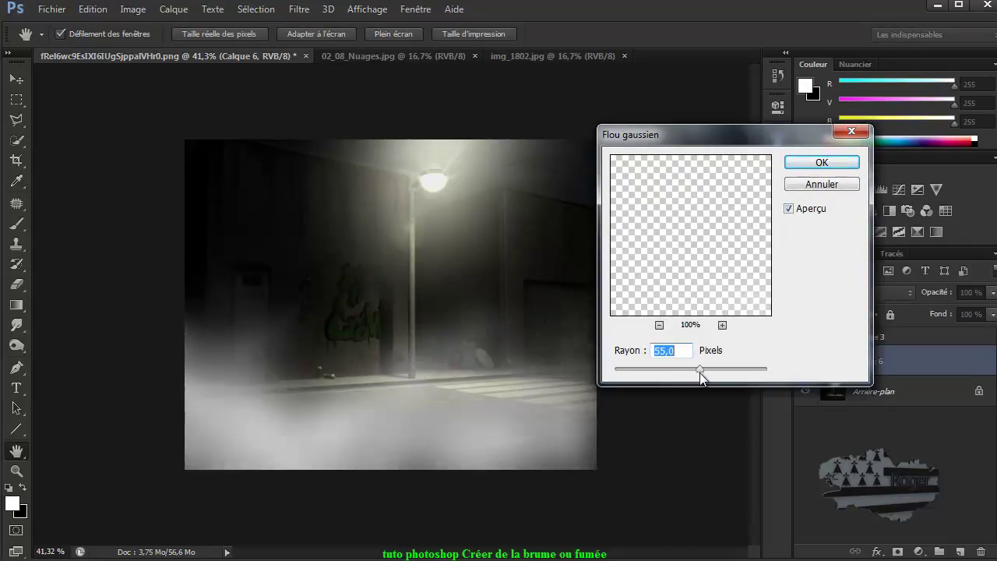
left_click(831, 164)
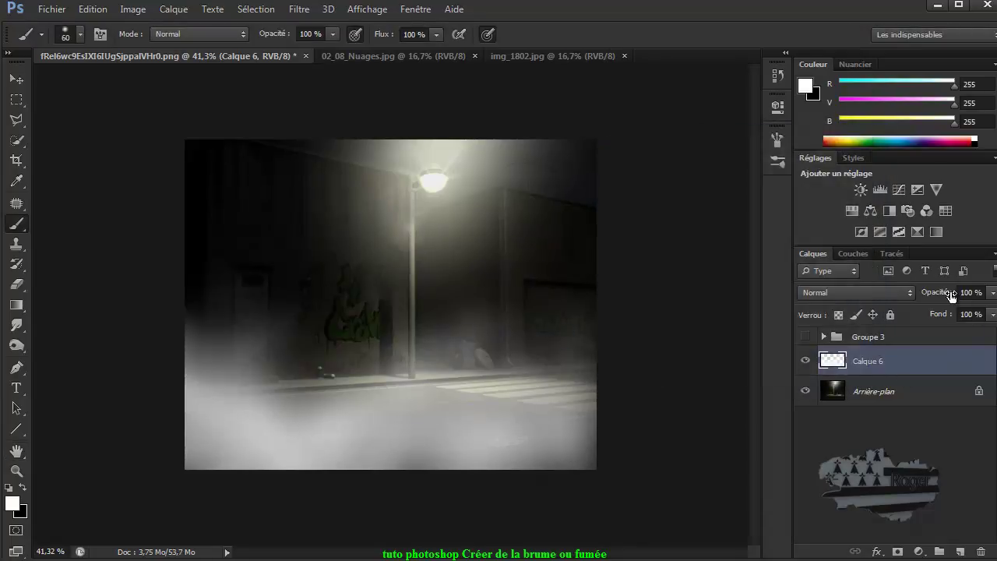
Step: Lower Calque 6's opacity to 61%
left_click_drag(950, 294, 911, 297)
left_click_drag(916, 297, 919, 294)
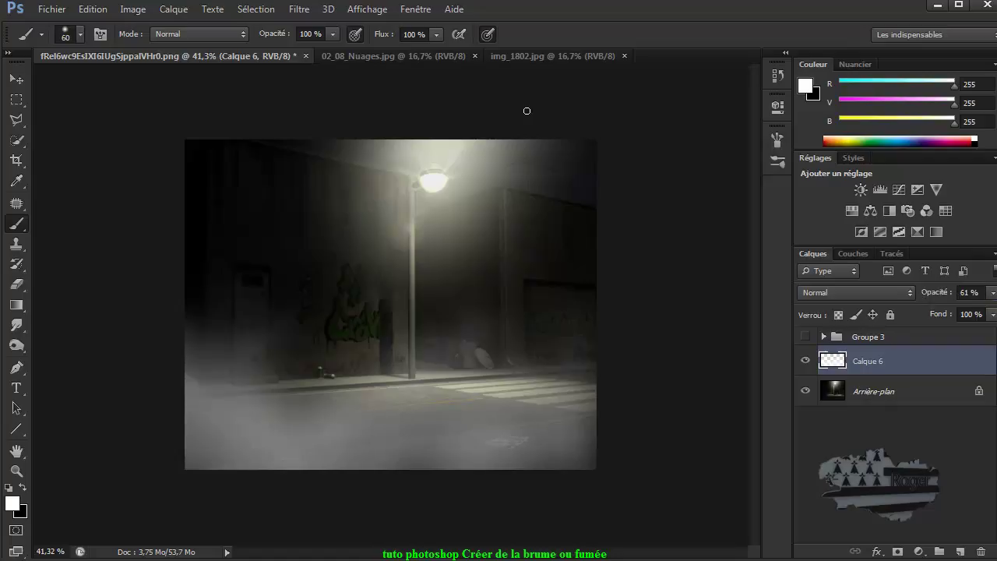
left_click(299, 9)
mouse_move(312, 240)
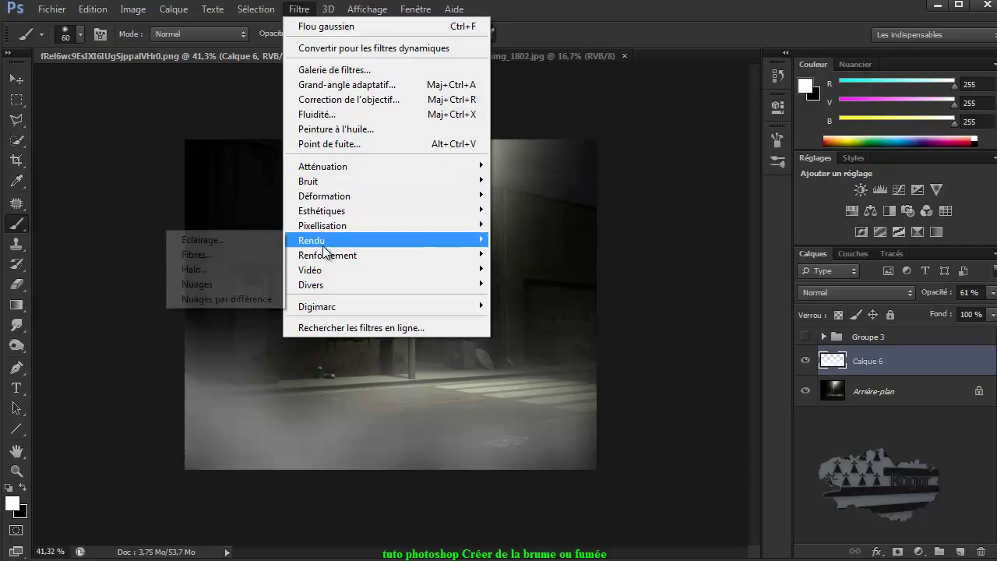
Step: Apply Difference Clouds, split the black This Layer blend-if to 0/152, and paint more white dots
left_click(207, 299)
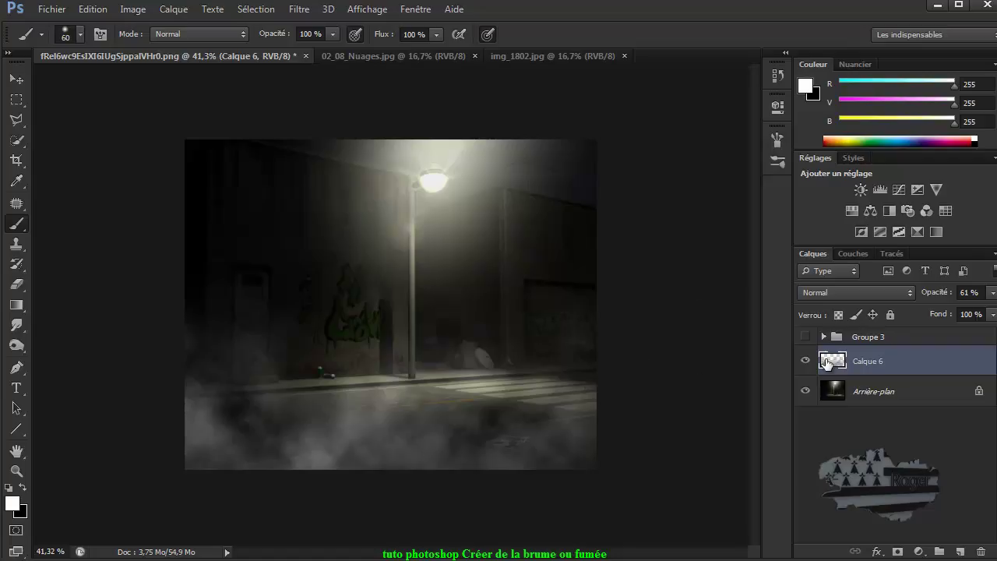
double_click(828, 362)
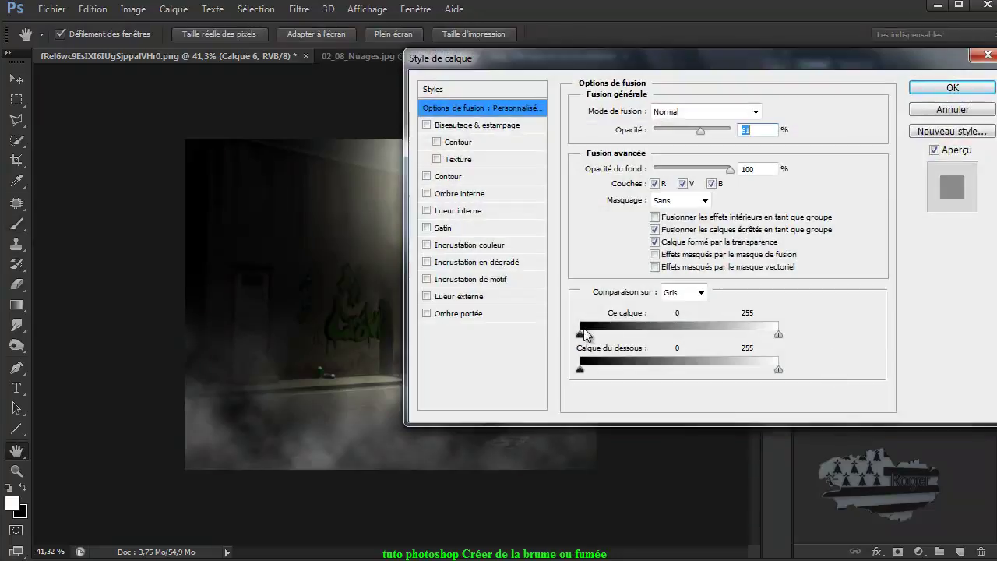
left_click_drag(580, 334, 699, 335)
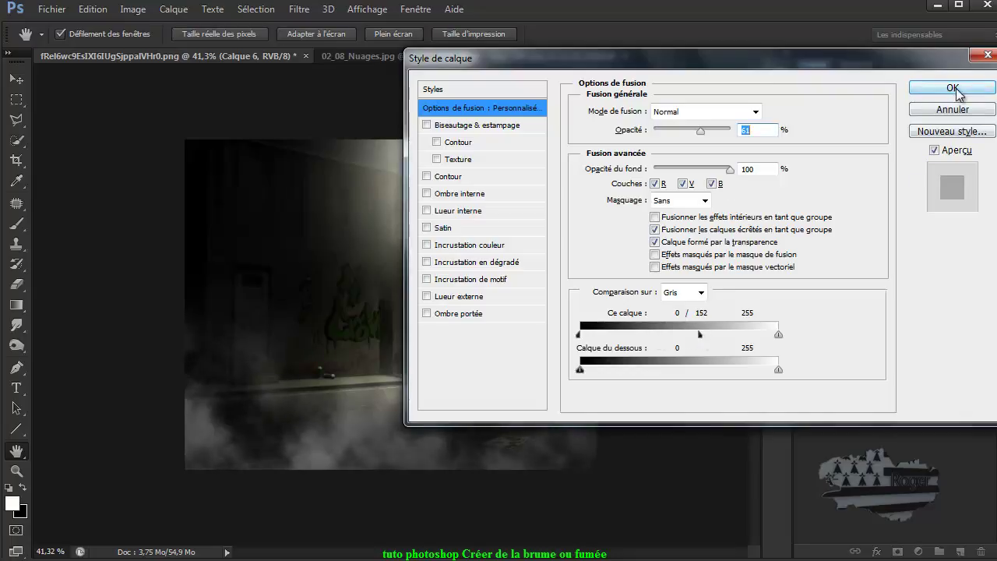
left_click(956, 88)
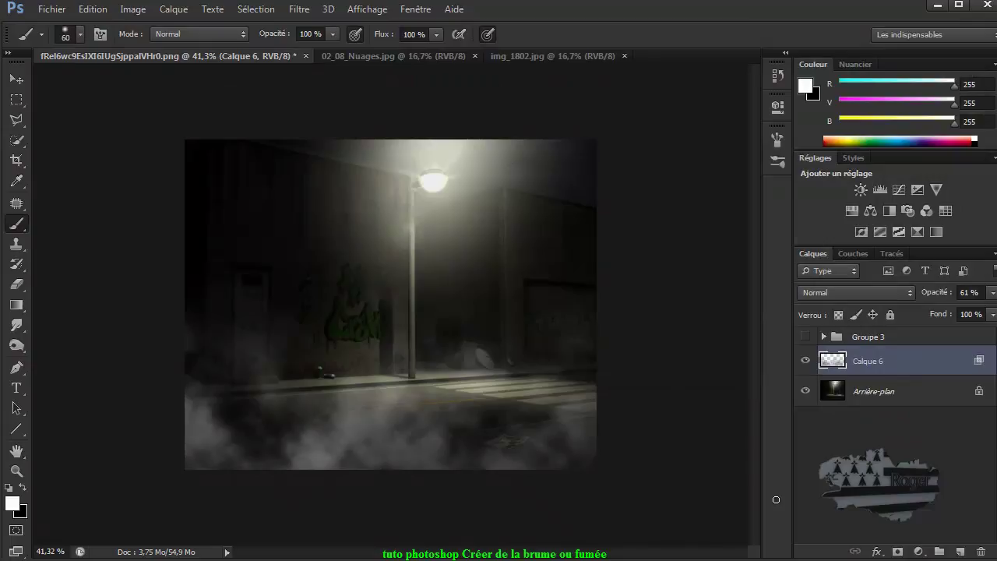
mouse_move(241, 382)
left_mouse_down()
mouse_move(297, 414)
mouse_move(427, 424)
mouse_move(581, 367)
mouse_move(664, 385)
left_mouse_up()
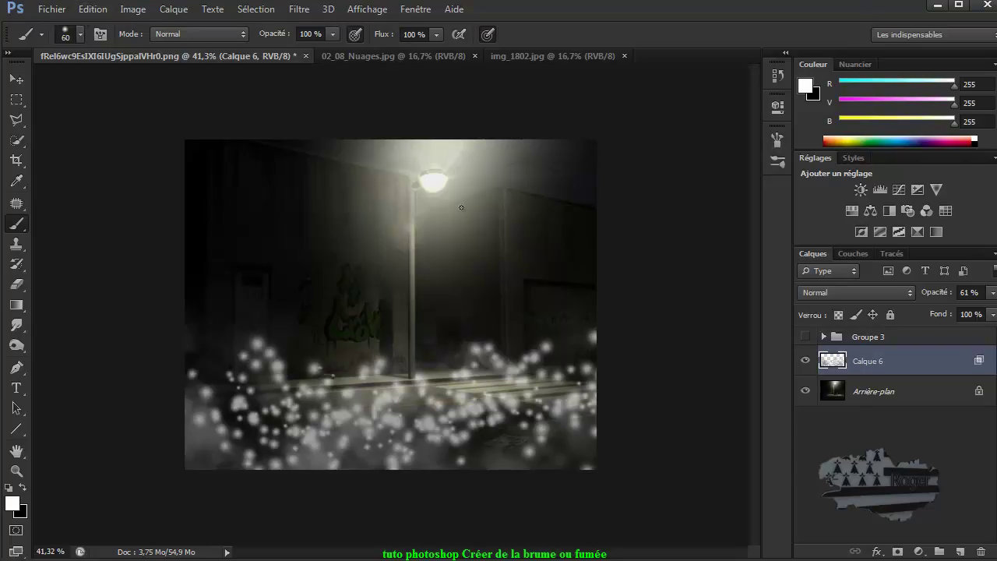
Step: Step backward to undo the dot stroke, then view the img_1802.jpg cloud photo
left_click(92, 10)
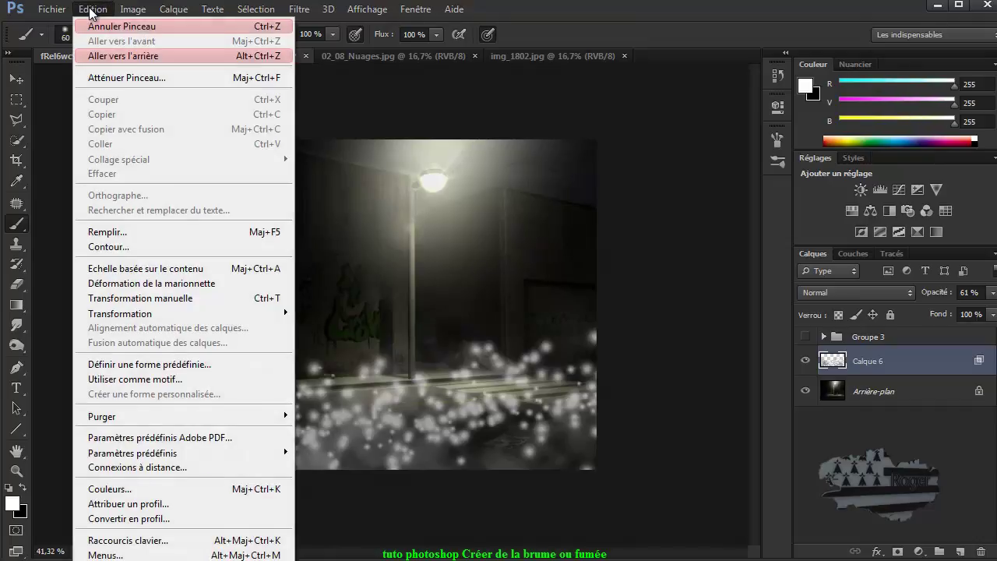
left_click(107, 56)
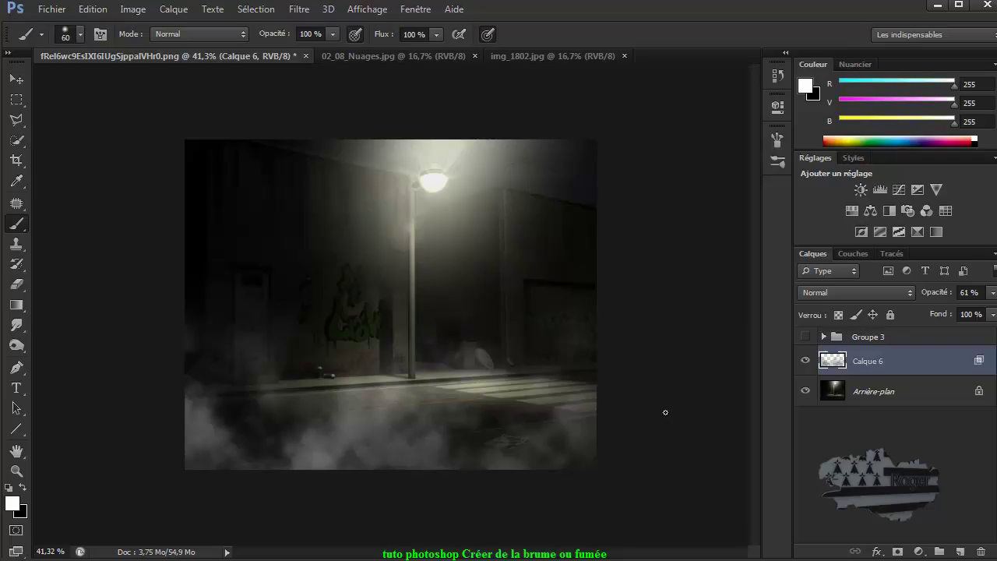
left_click(551, 59)
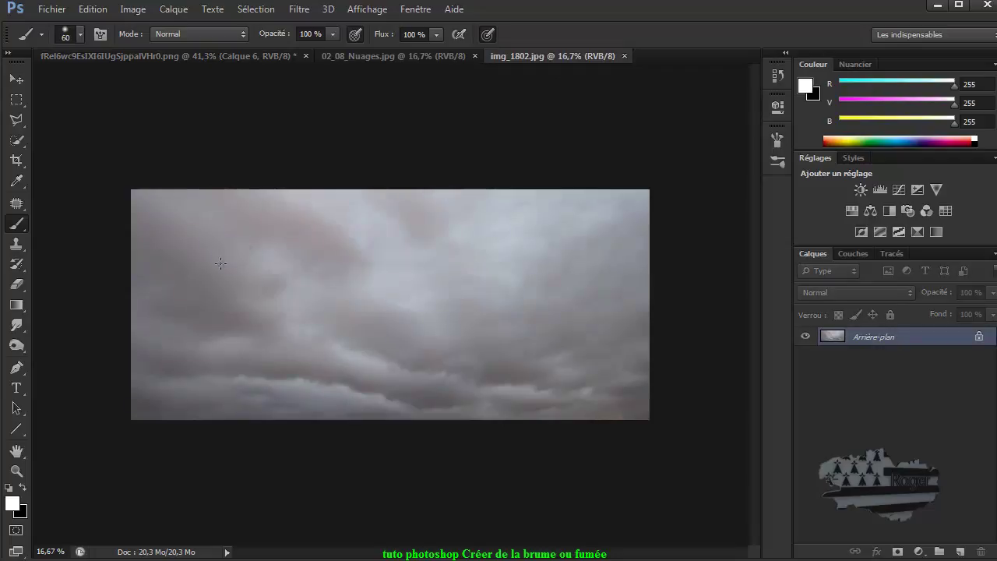
Step: Compare the 02_08_Nuages.jpg and img_1802.jpg cloud photos, then return to the street scene
left_click(404, 55)
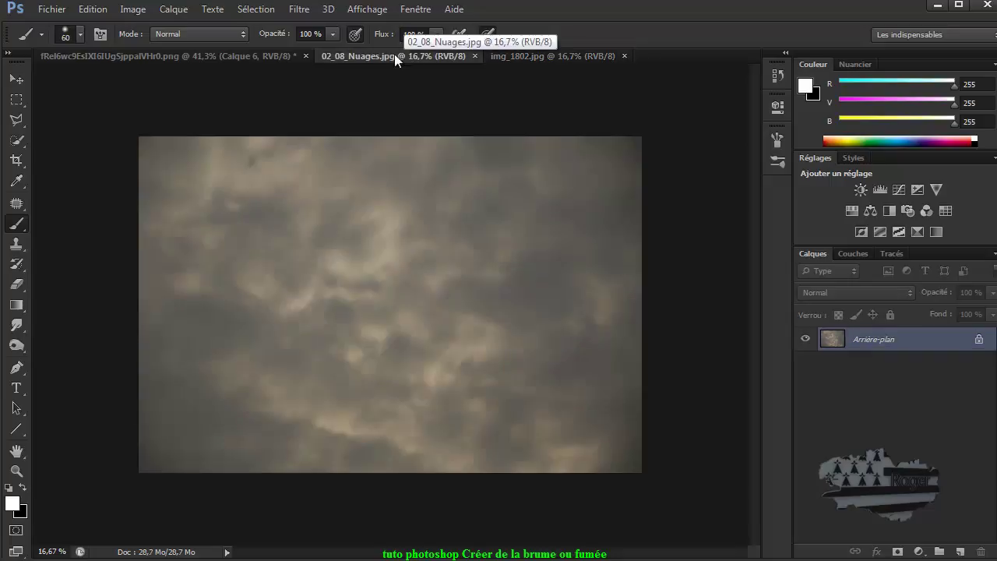
left_click(247, 53)
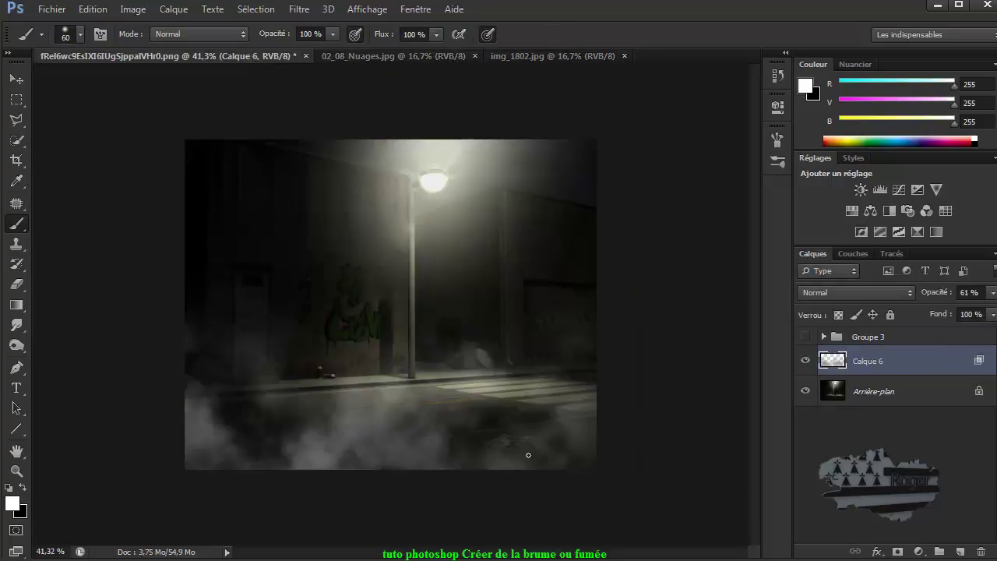
left_click(541, 62)
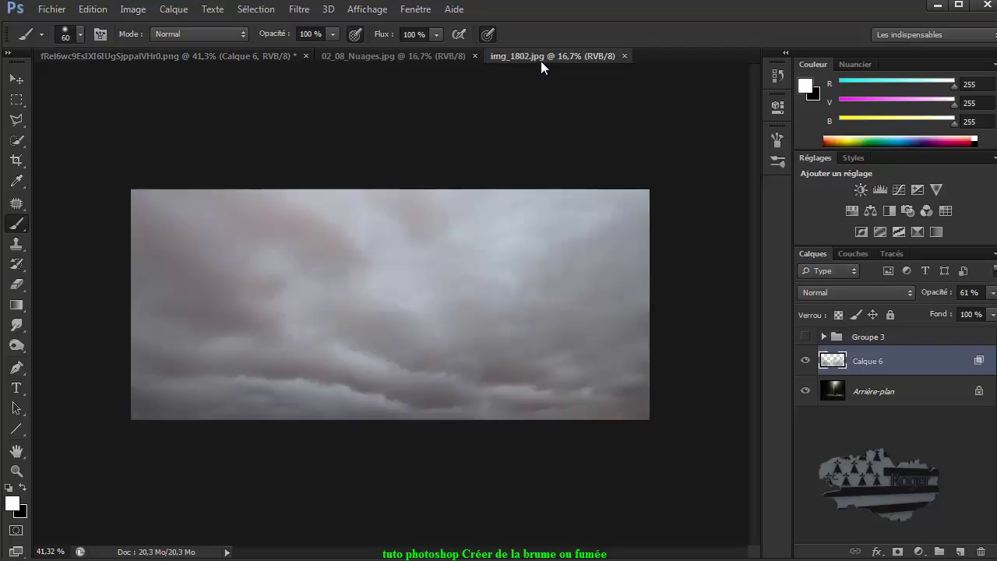
left_click(442, 53)
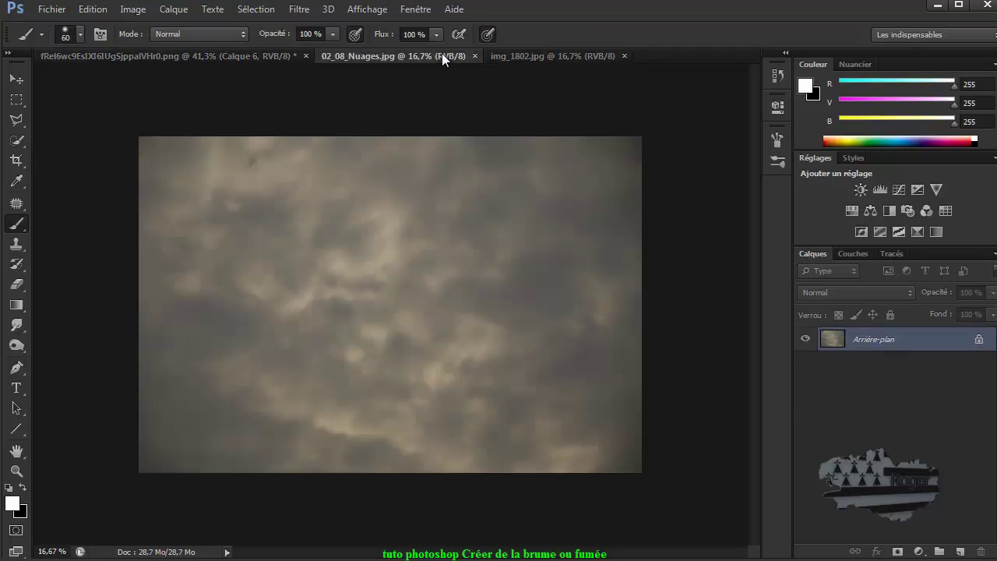
left_click(232, 57)
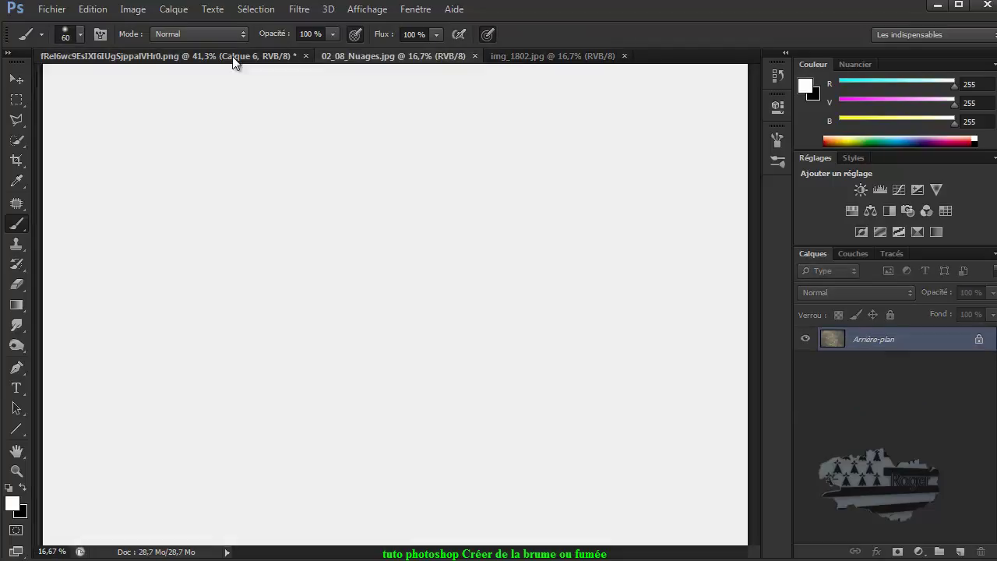